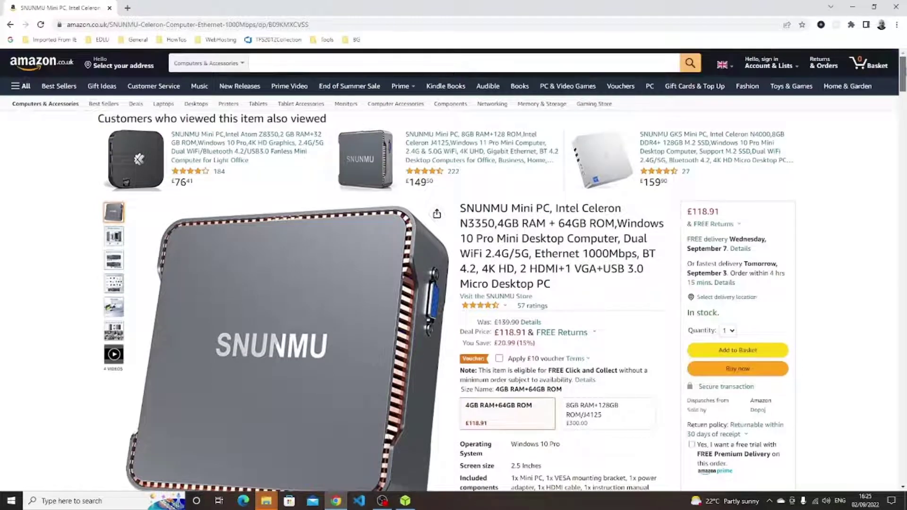
Highlight 'Windows 10 Pro' in the SNUNMU Mini PC's About this item section.
left_click_drag(904, 71, 903, 79)
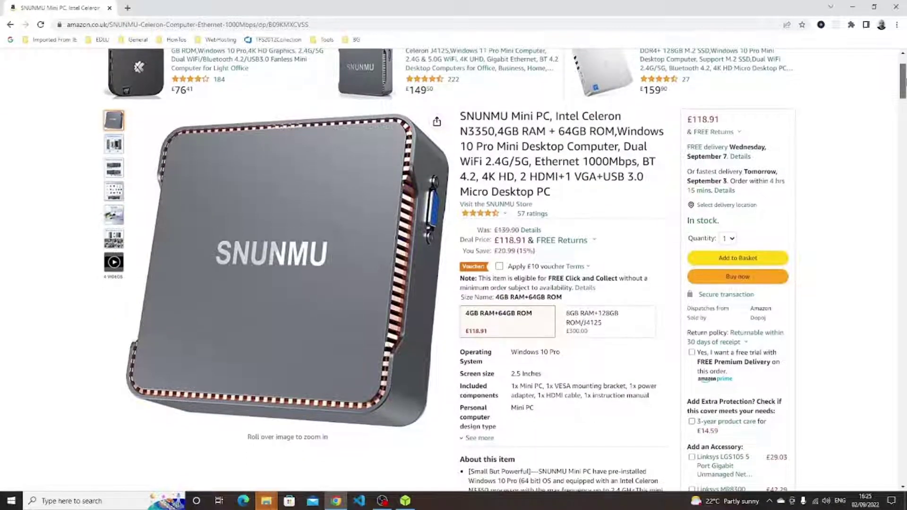
scroll(448, 270, "down", 5)
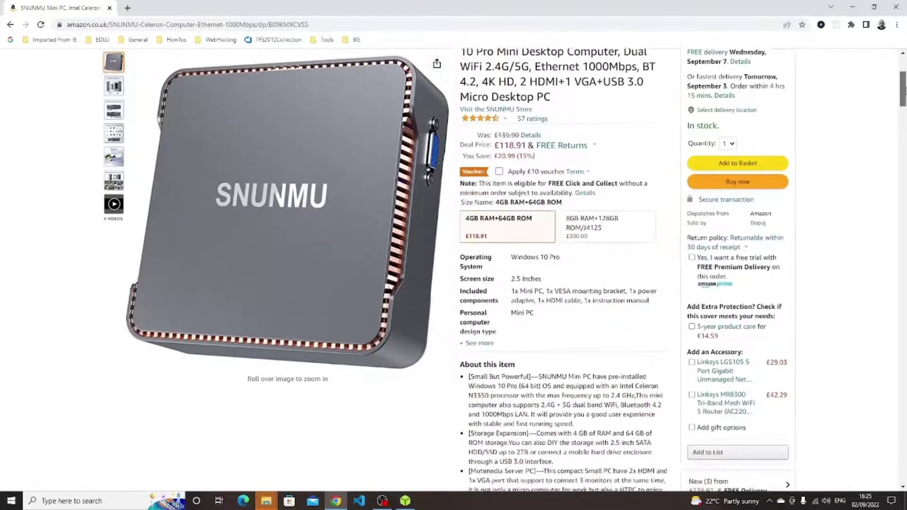
scroll(448, 269, "down", 4)
scroll(448, 269, "up", 3)
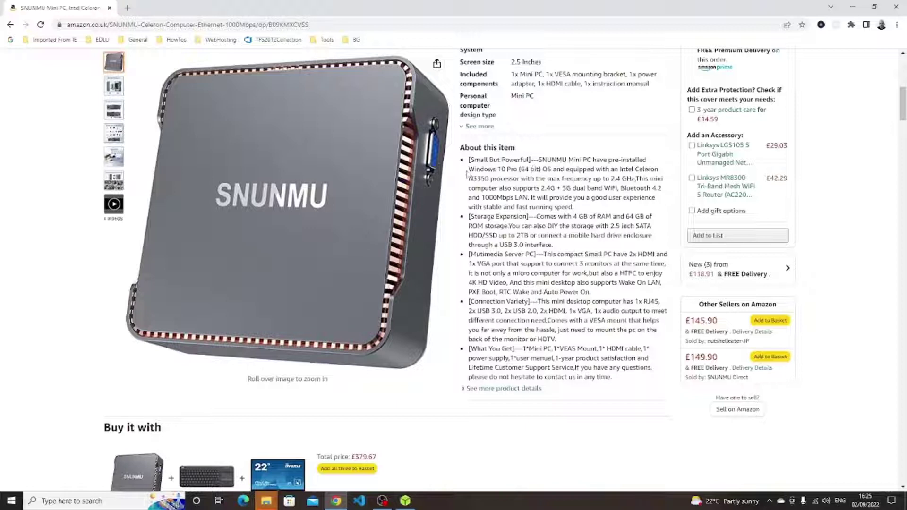
left_click_drag(470, 169, 520, 170)
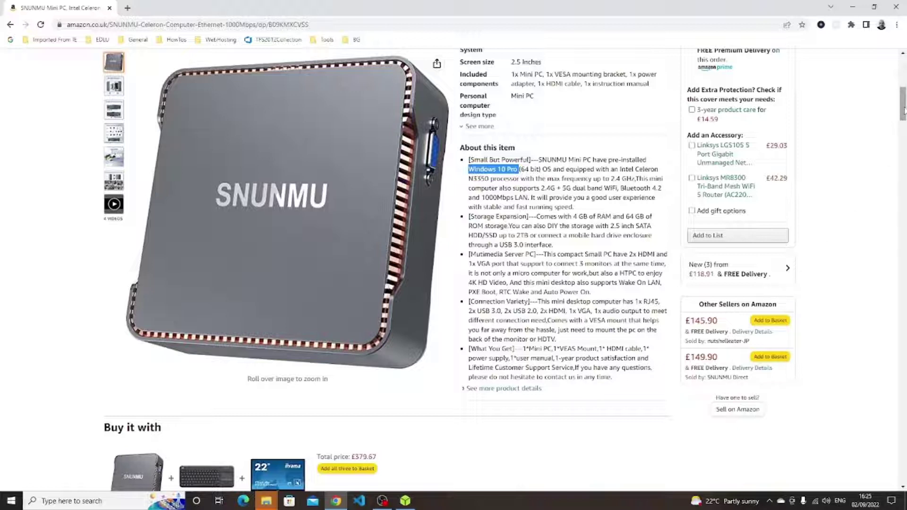
left_click_drag(904, 110, 903, 107)
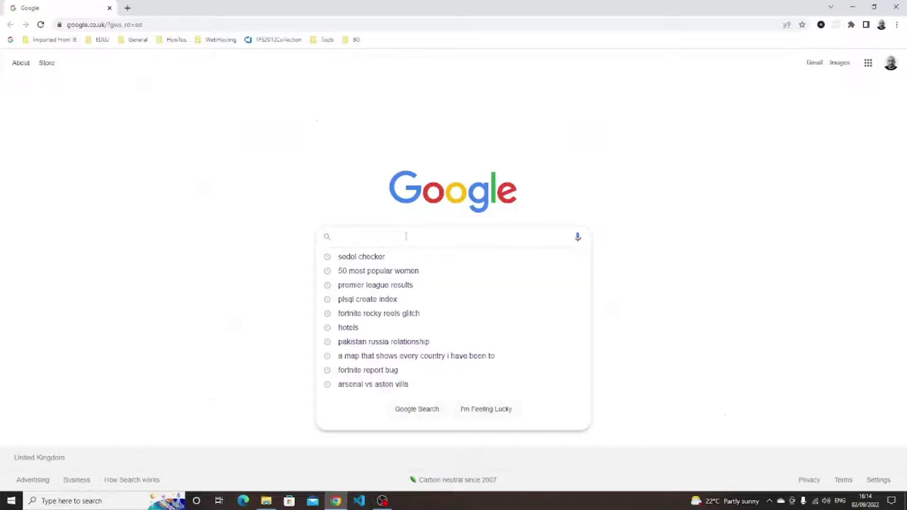
Search Google for 'linux mint' and download the Cinnamon ISO from the Bytemark Hosting mirror.
type("linux mint")
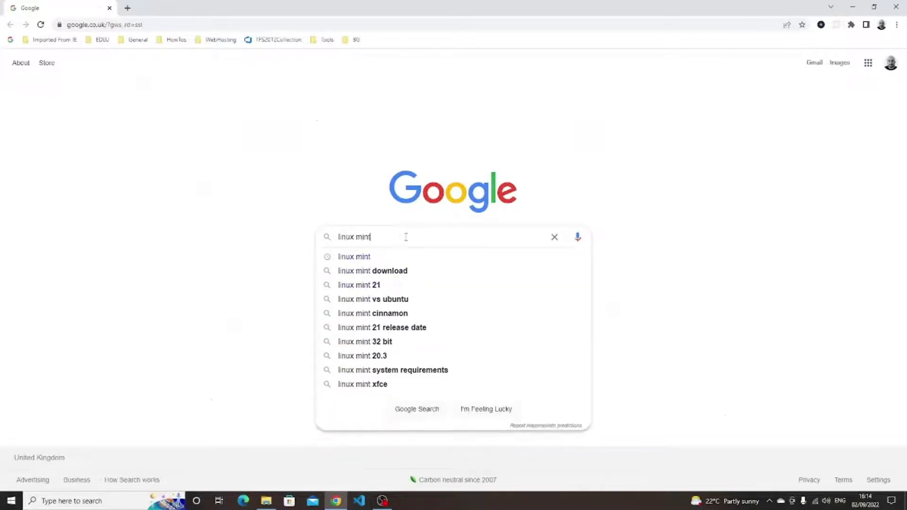
key("Return")
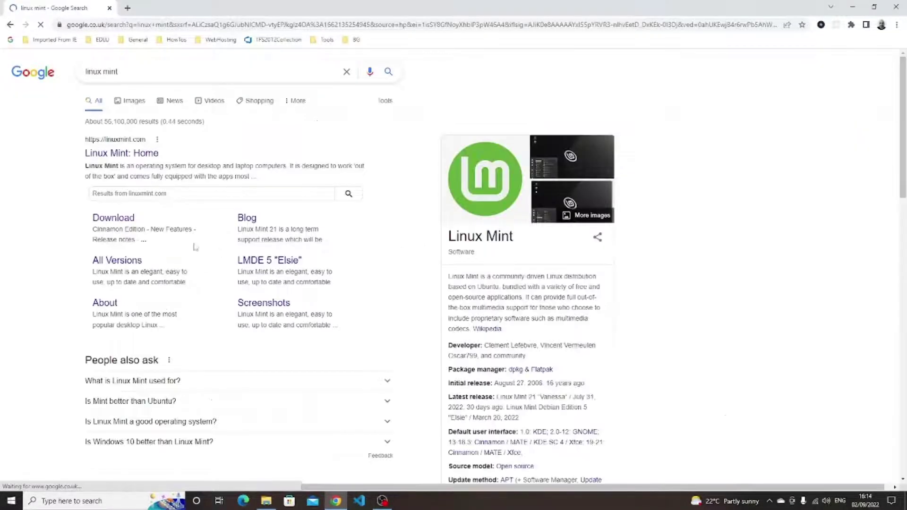
left_click(113, 221)
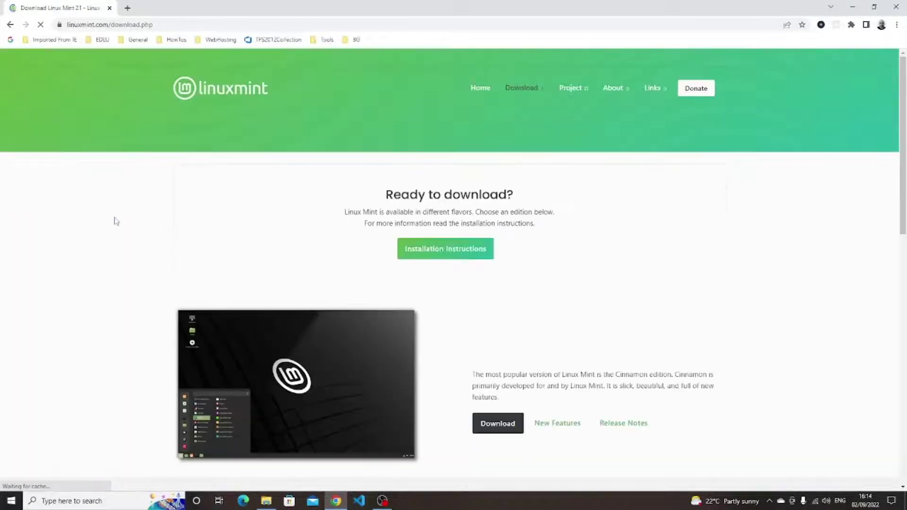
left_click(494, 425)
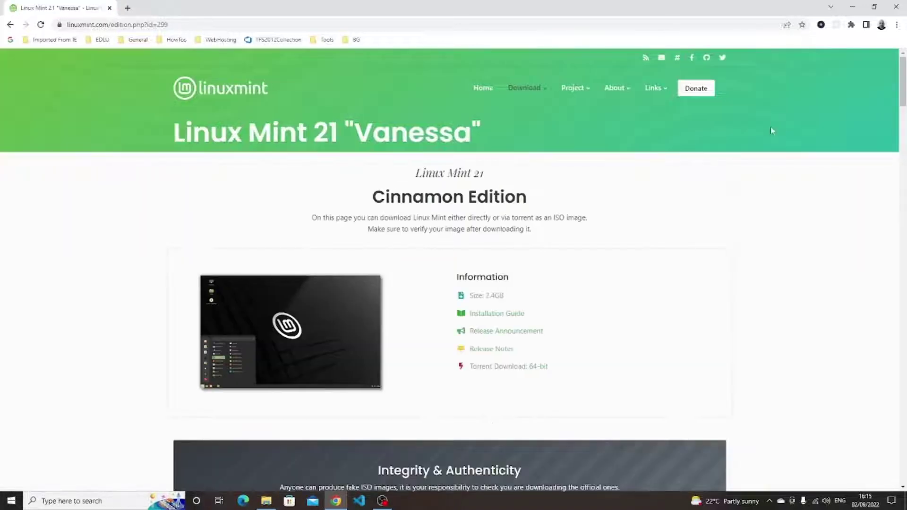
left_click_drag(903, 101, 892, 370)
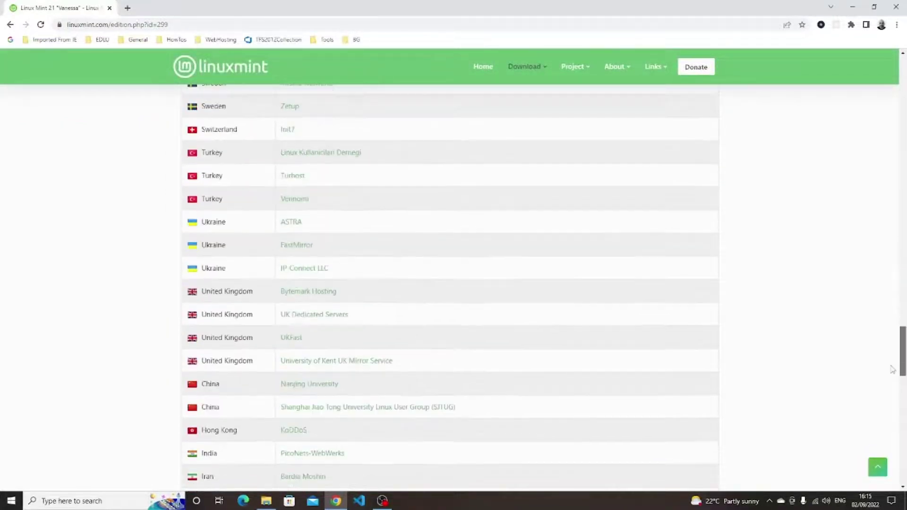
left_click(315, 293)
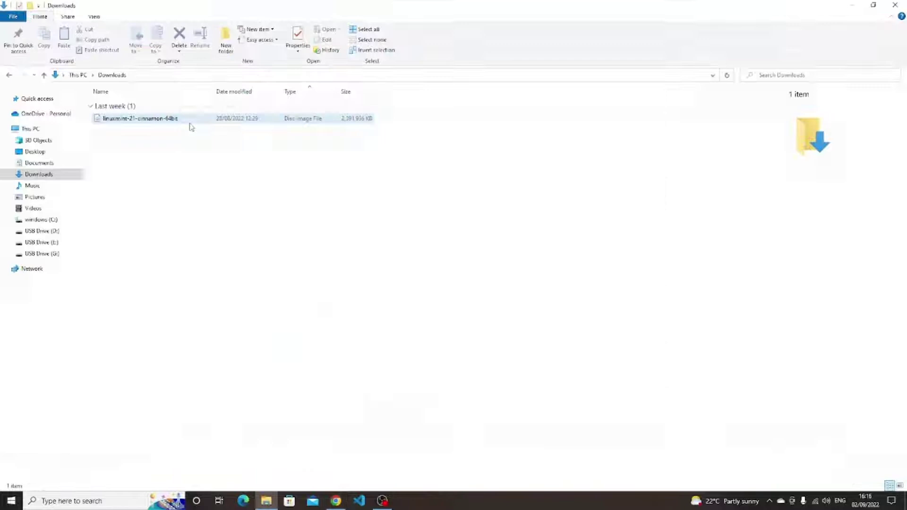
left_click(189, 123)
left_click(336, 501)
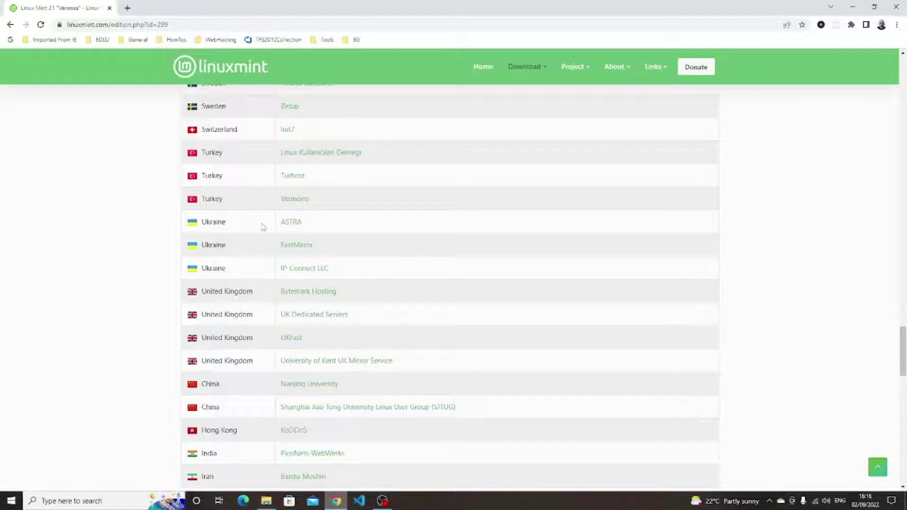
Search 'balena etcher', download it from balena.io/etcher and install it, accepting the licence.
left_click(191, 24)
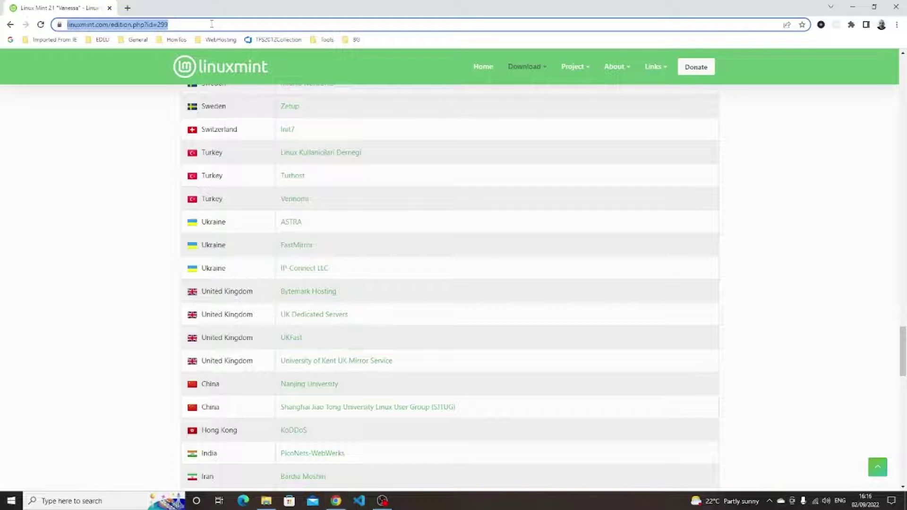
type("balena ec")
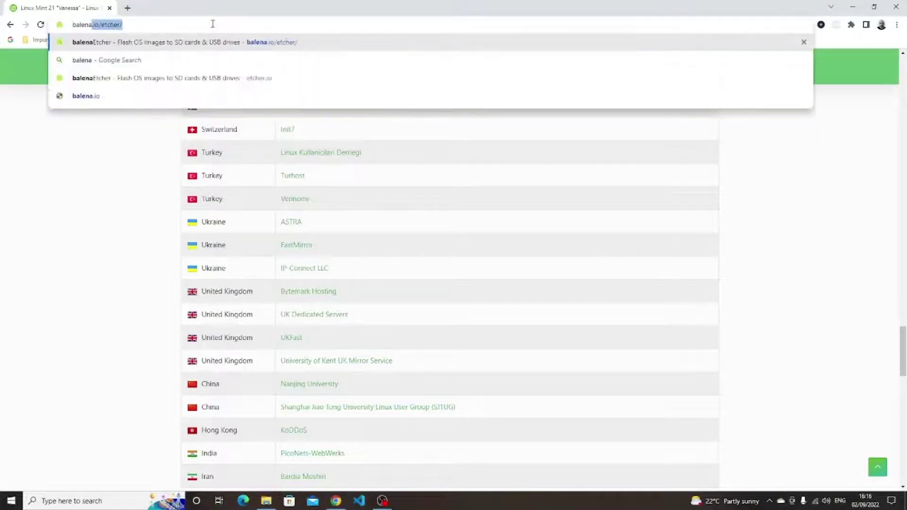
type("tch")
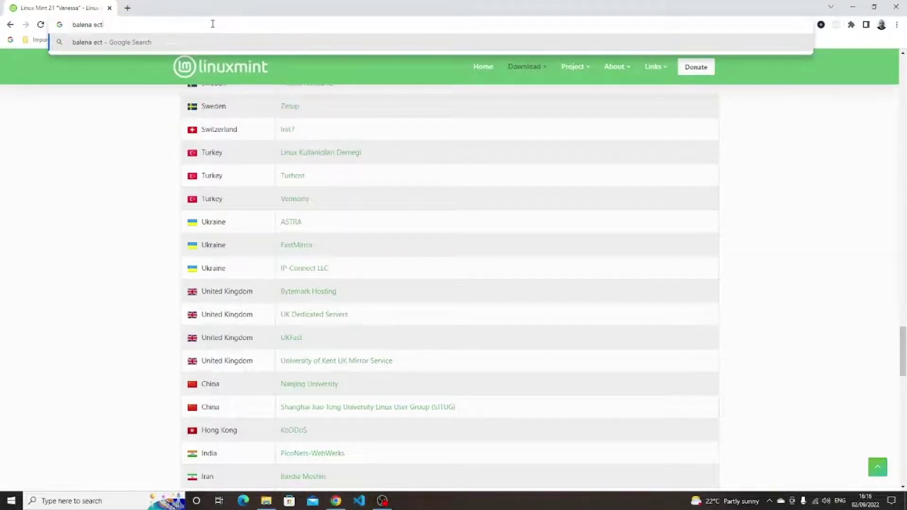
key("BackSpace")
key("BackSpace")
key("BackSpace")
type("cher")
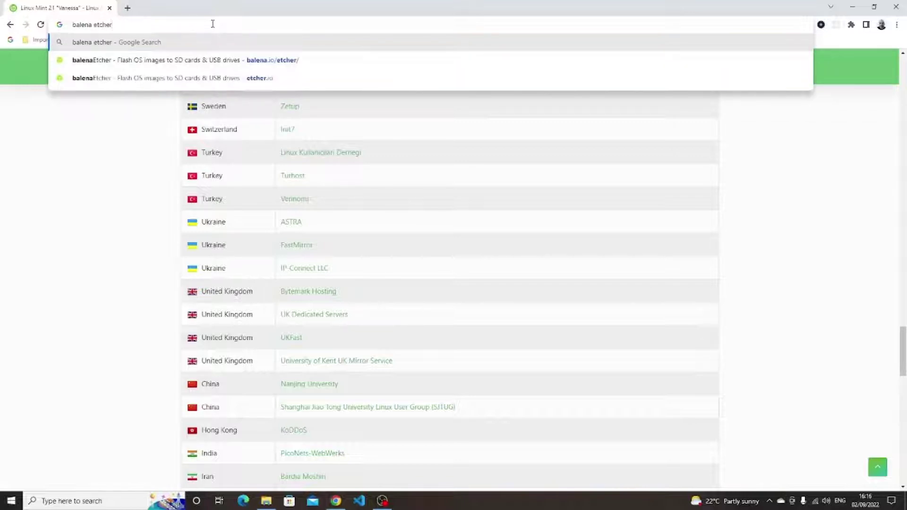
key("Return")
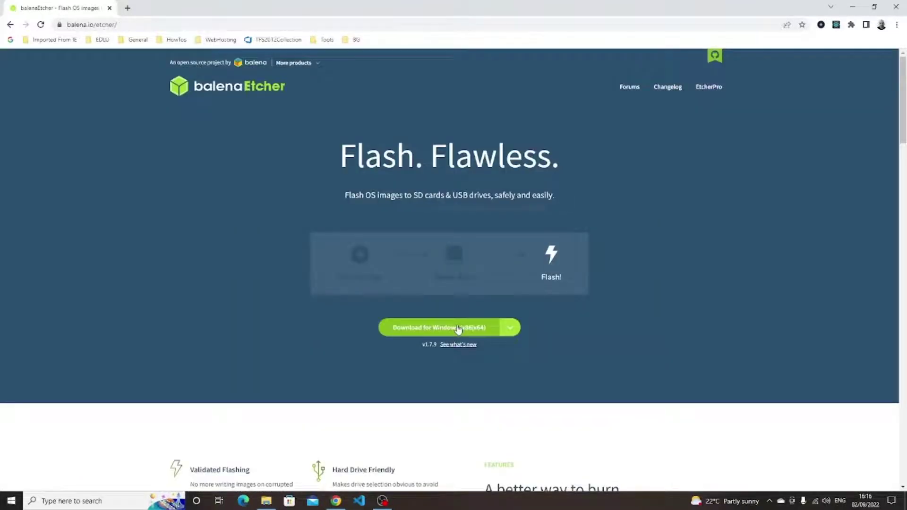
left_click(458, 329)
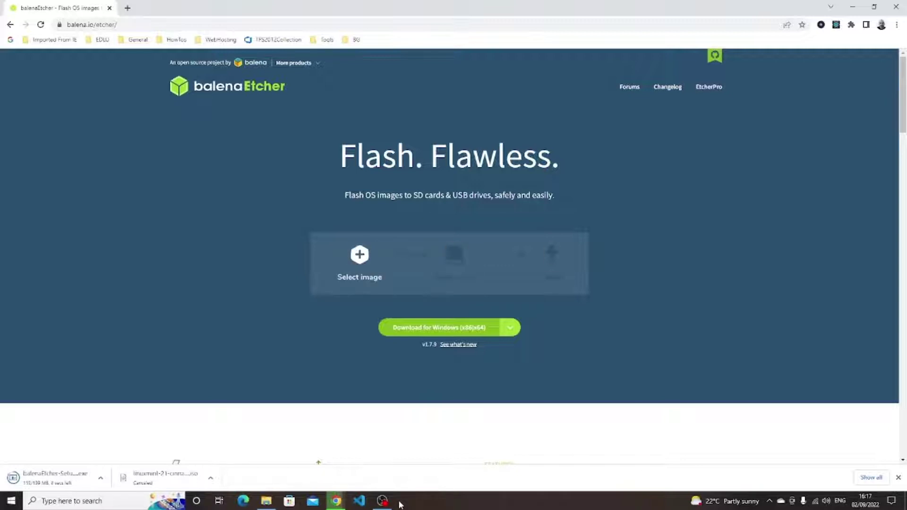
left_click(516, 329)
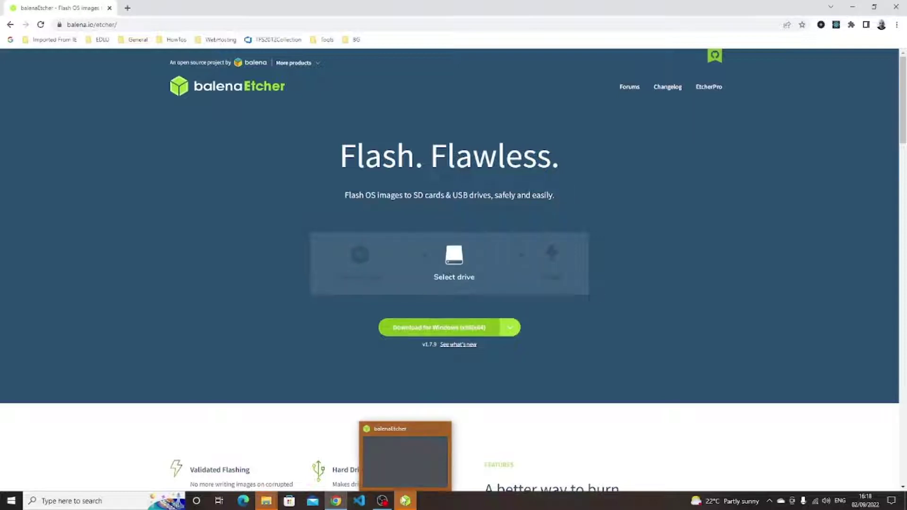
Flash the linuxmint-21-cinnamon-64bit ISO onto the 16.1 GB PNY Transformer drive.
mouse_move(360, 299)
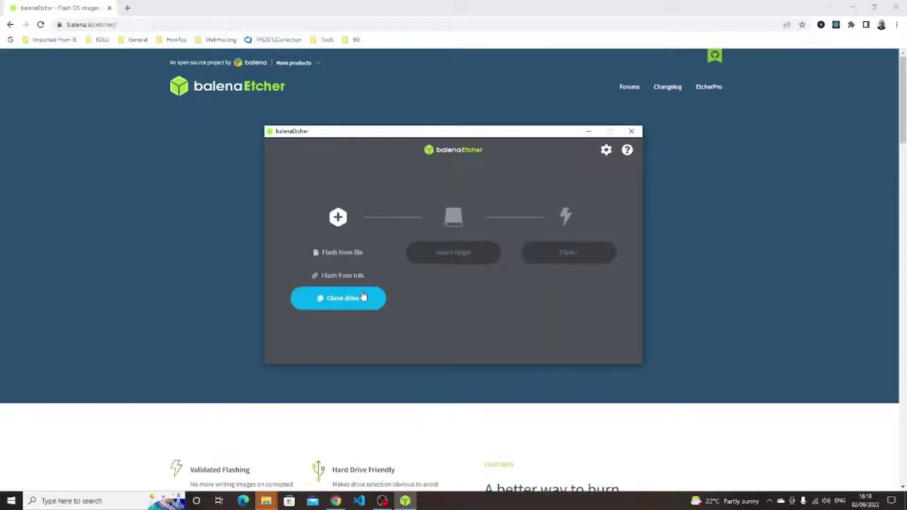
left_click(358, 256)
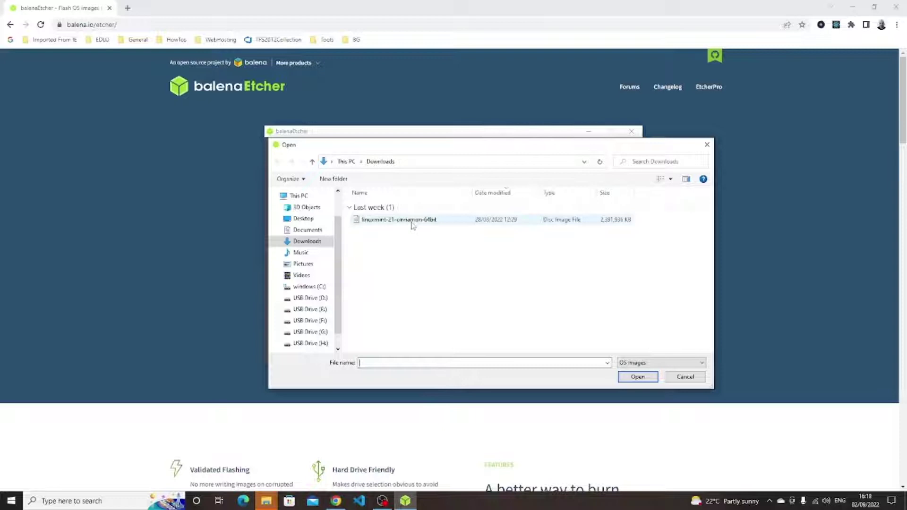
double_click(412, 222)
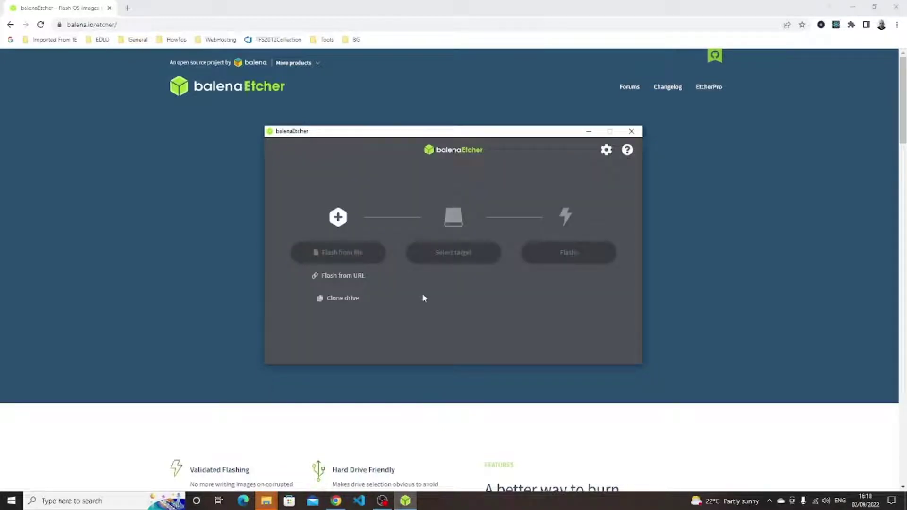
left_click(457, 255)
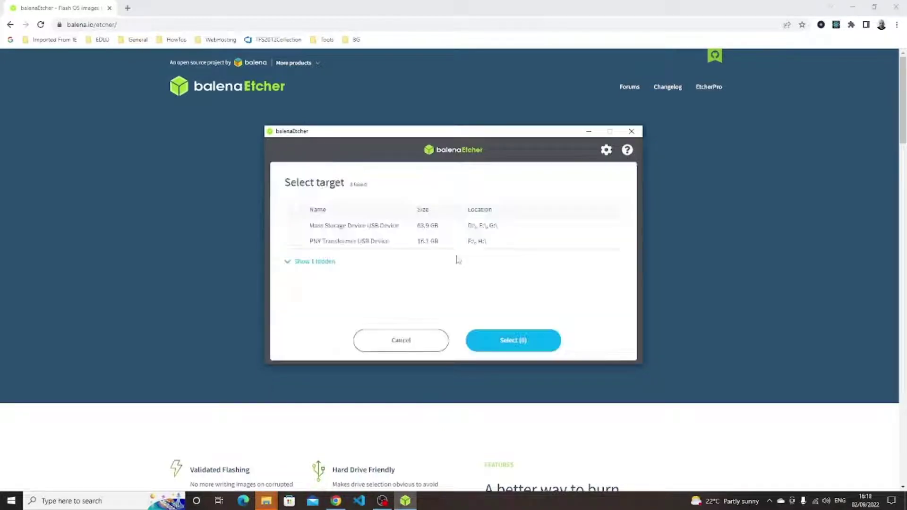
left_click(296, 242)
left_click(529, 340)
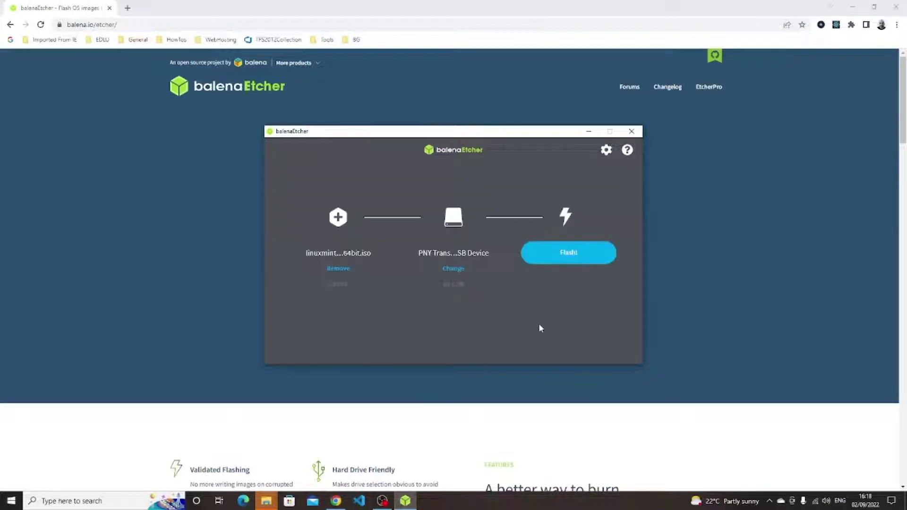
left_click(573, 257)
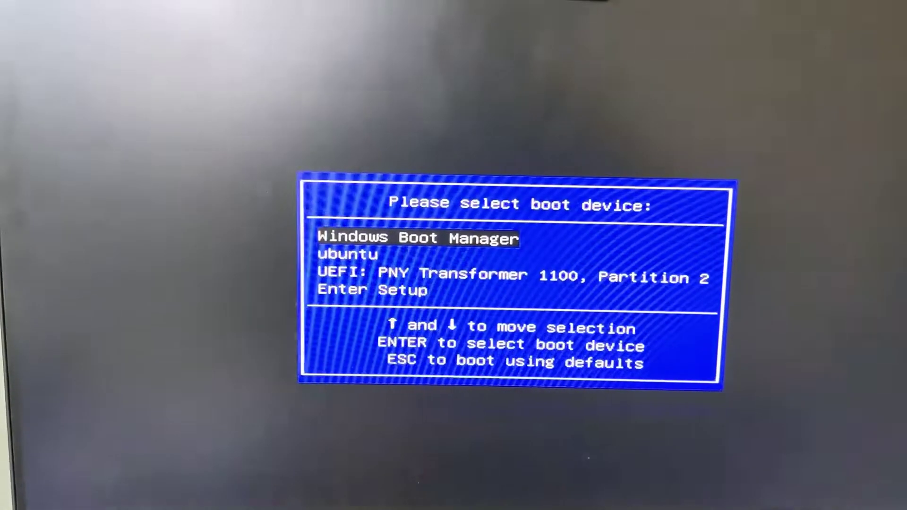
Boot from 'UEFI: PNY Transformer 1100, Partition 2' in the boot device menu.
key("Down")
key("Down")
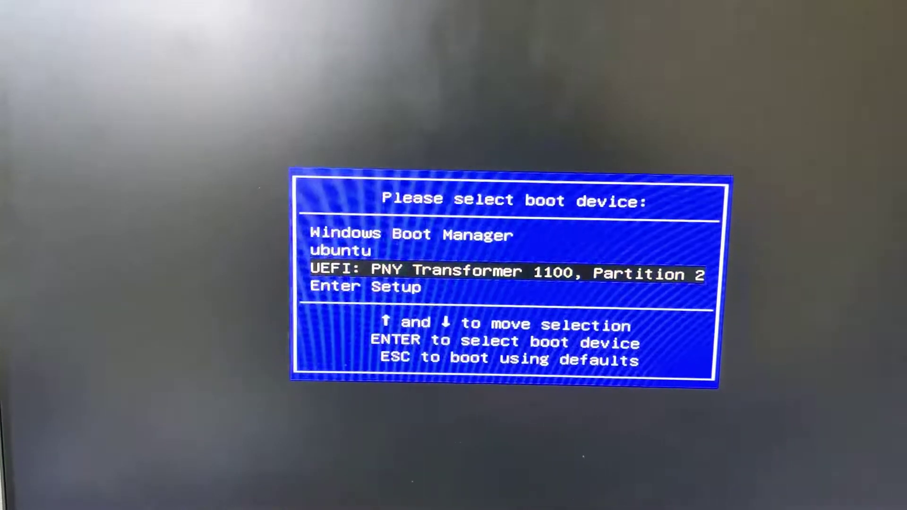
key("Return")
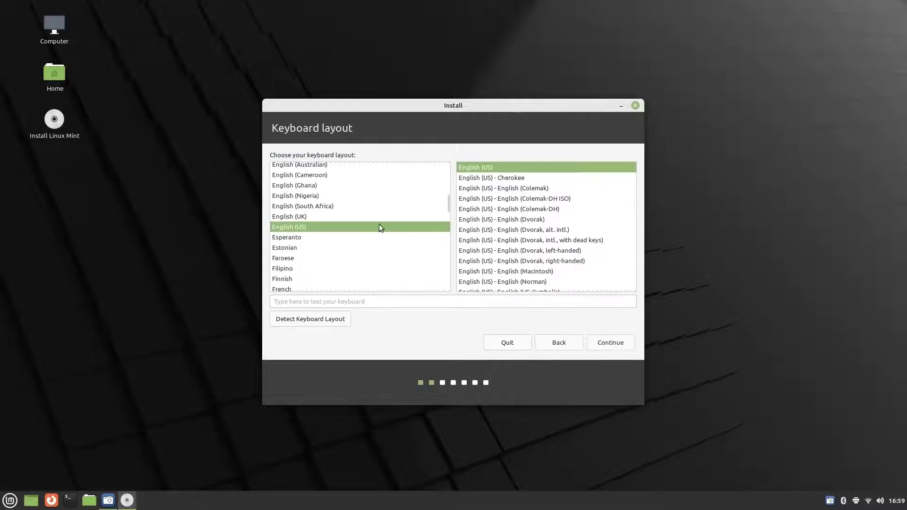
Choose the English (UK) keyboard layout and enable installing multimedia codecs.
left_click(342, 217)
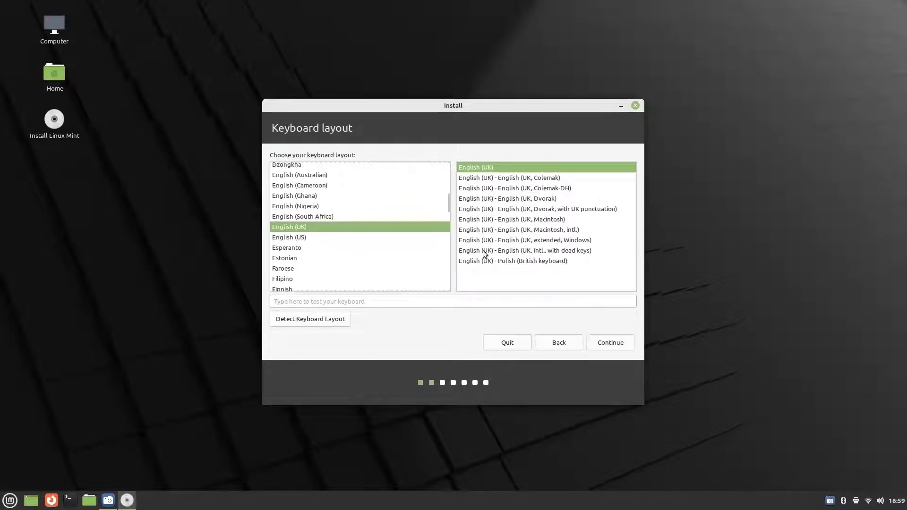
left_click(617, 348)
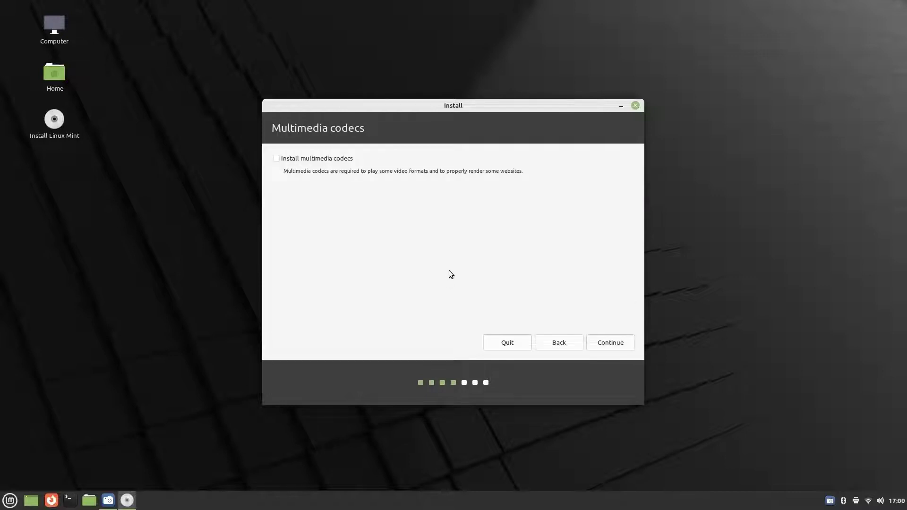
left_click(342, 161)
left_click(616, 346)
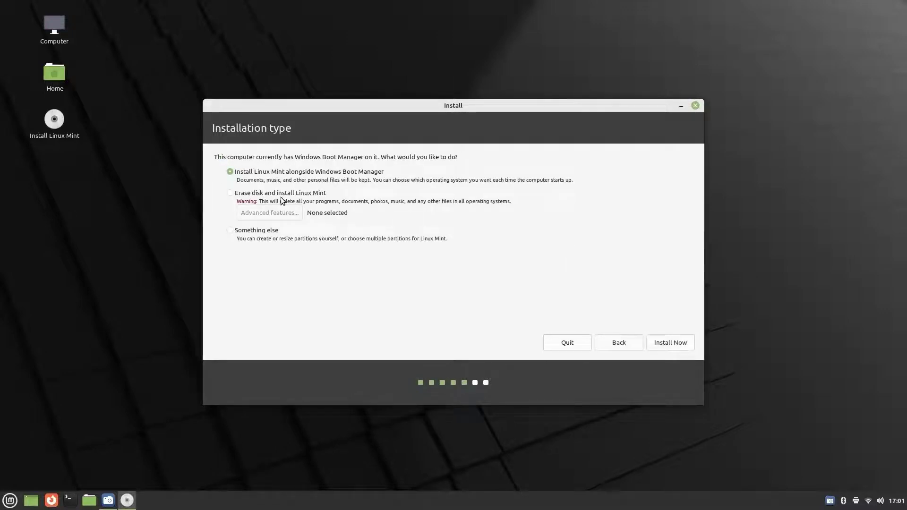
Choose 'Something else' to partition manually and view the partition table.
left_click(272, 232)
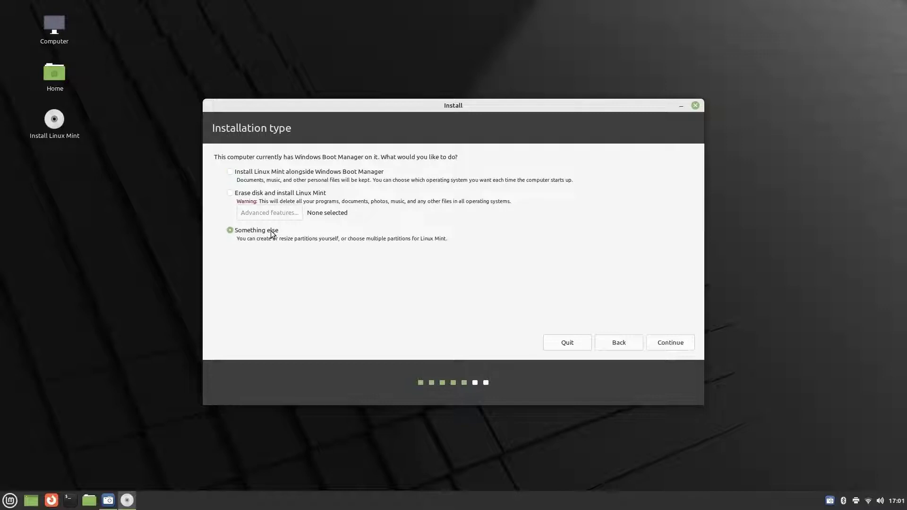
left_click(678, 344)
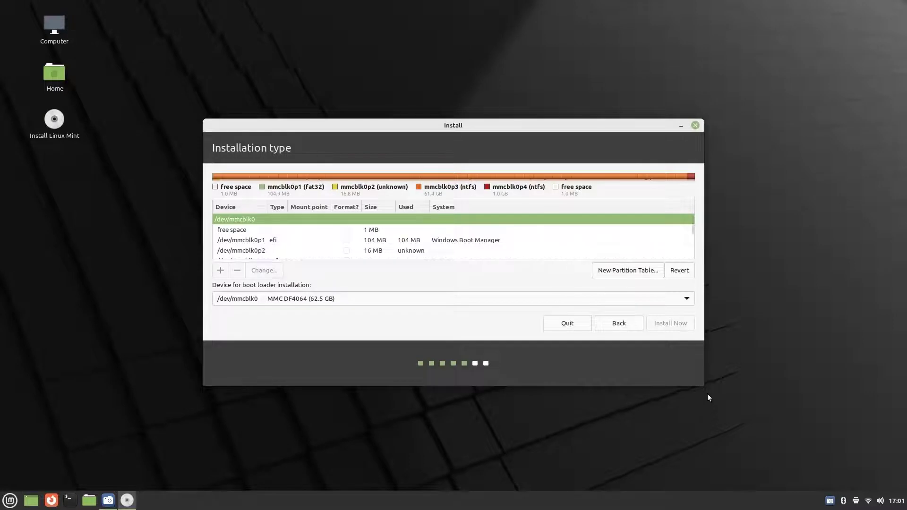
left_click(693, 256)
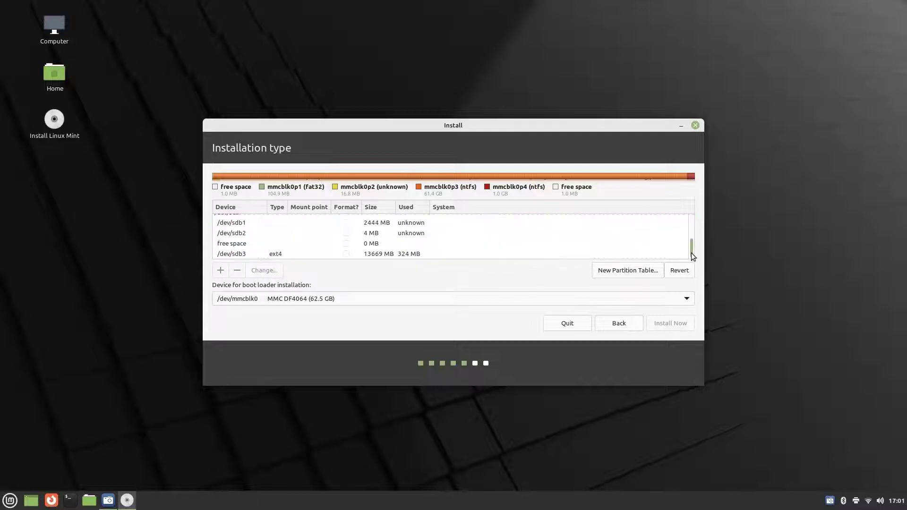
scroll(693, 256, "up", 5)
Launch Disks and inspect the SD card, 16 GB USB drive and 64 GB /dev/sda.
left_click(10, 500)
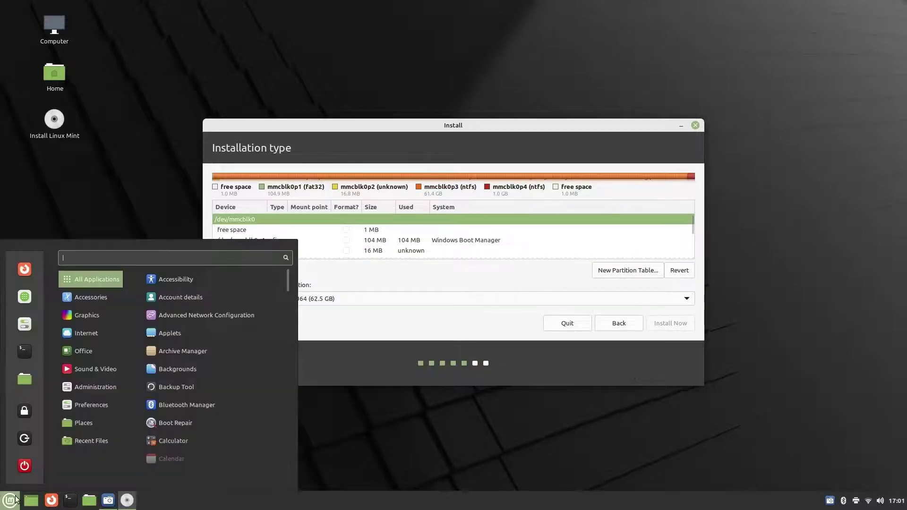
type("disk")
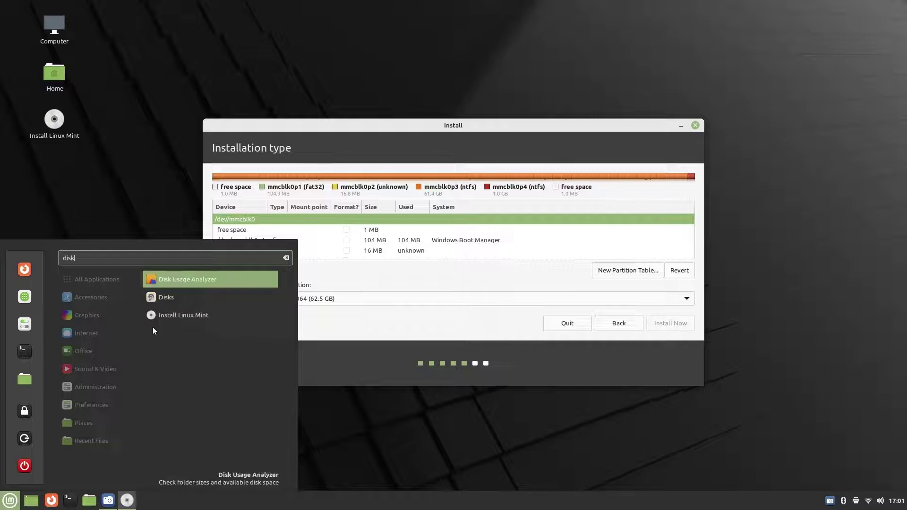
left_click(165, 299)
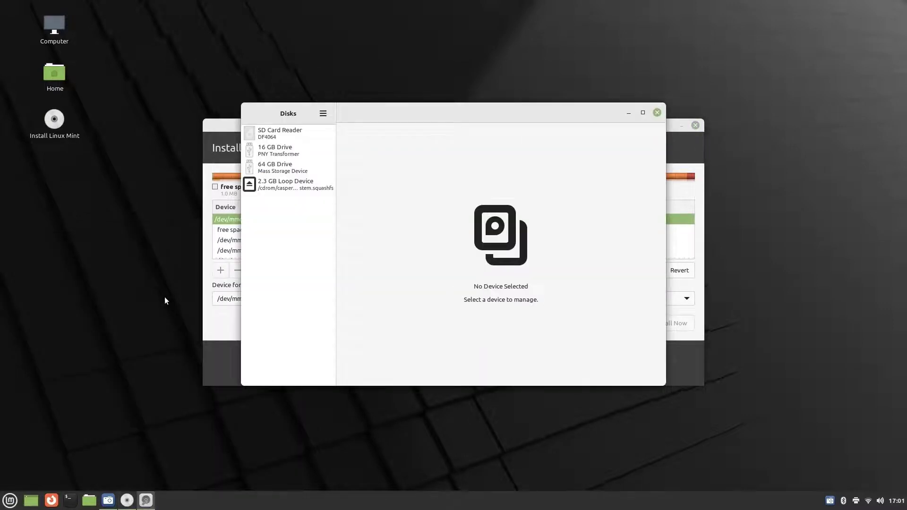
left_click(279, 132)
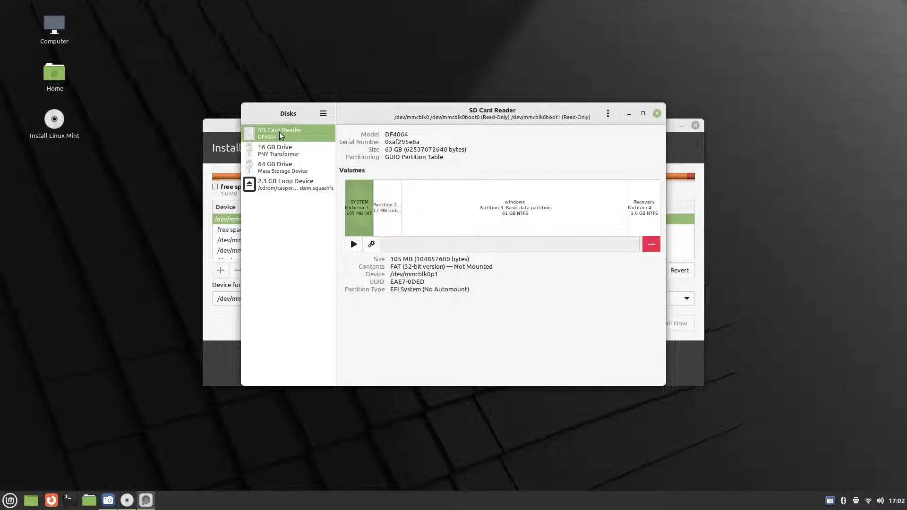
left_click(276, 148)
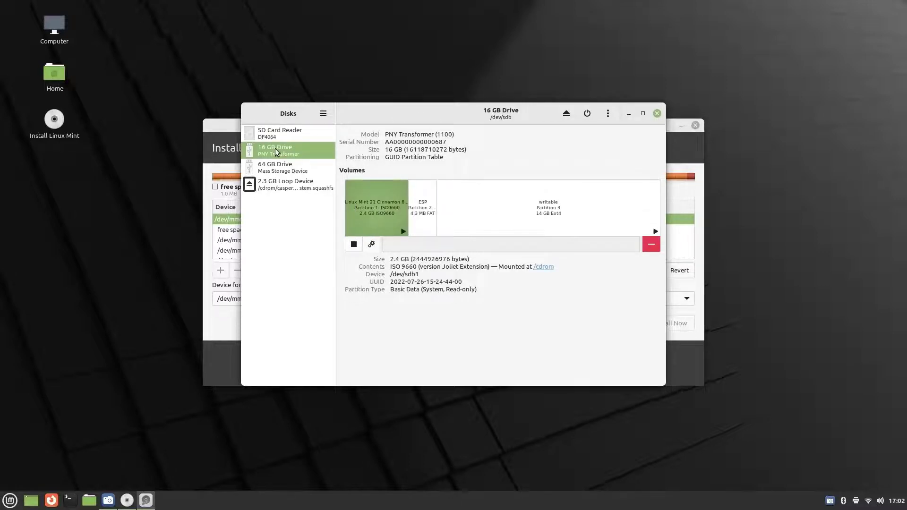
left_click(281, 172)
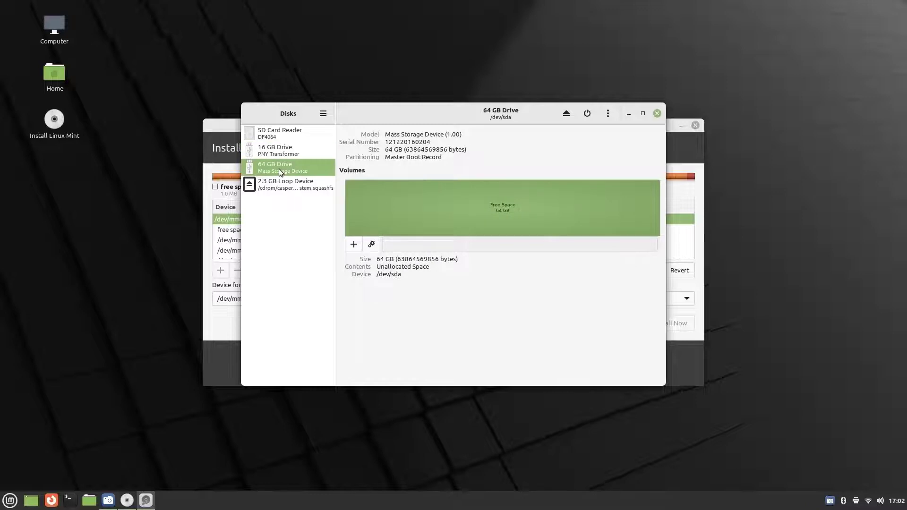
left_click(682, 153)
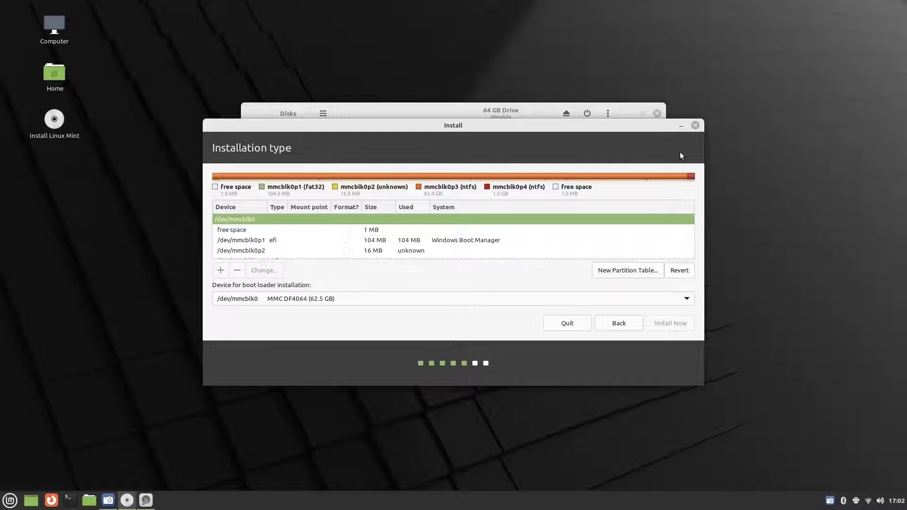
Scroll to /dev/sda and select its 63864 MB free space.
scroll(688, 227, "down", 3)
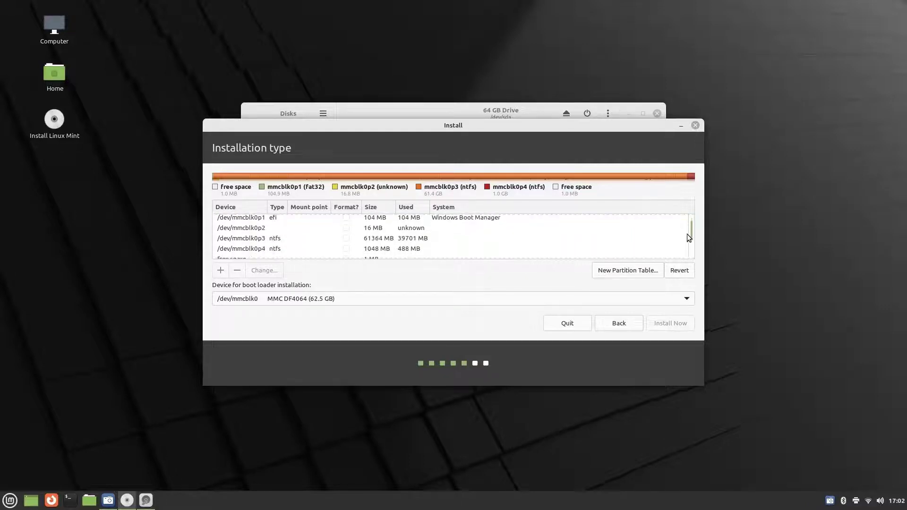
scroll(687, 239, "down", 2)
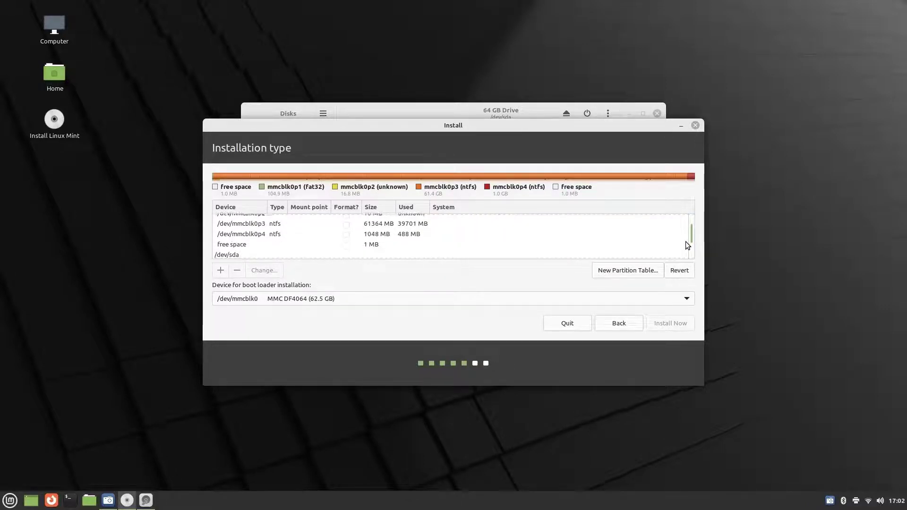
scroll(687, 244, "down", 2)
scroll(686, 252, "down", 1)
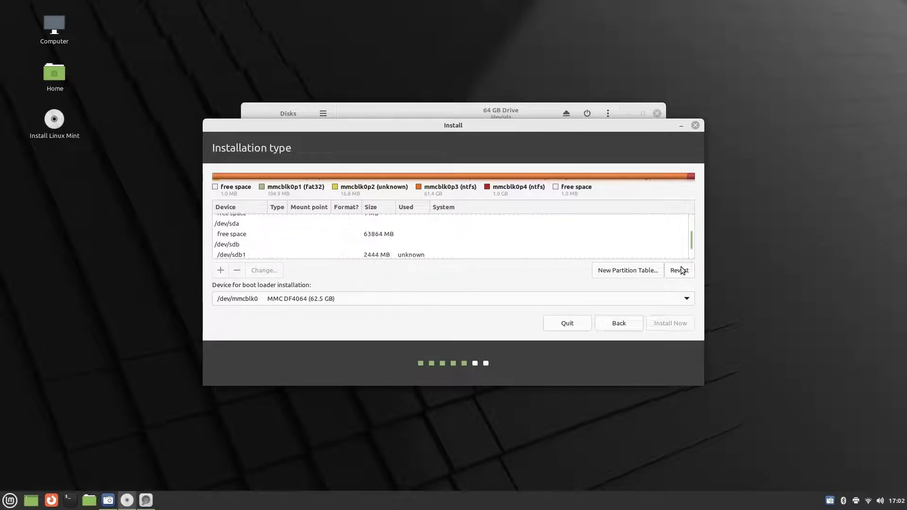
scroll(693, 244, "down", 2)
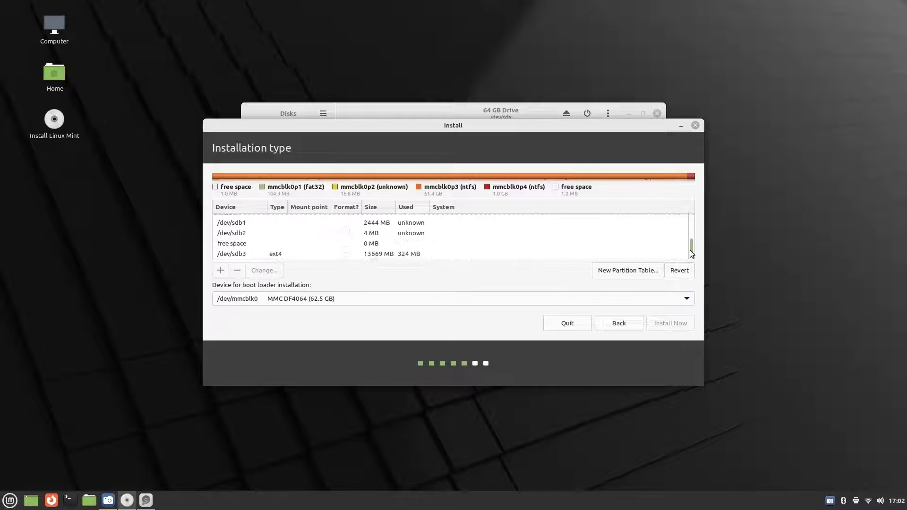
scroll(691, 246, "up", 1)
mouse_move(690, 246)
left_mouse_down()
mouse_move(696, 217)
mouse_move(686, 239)
left_mouse_up()
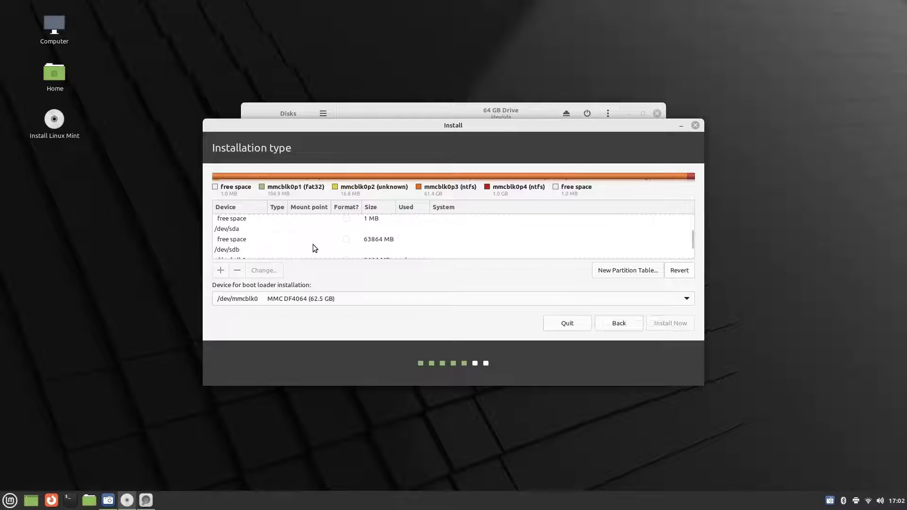
left_click(347, 239)
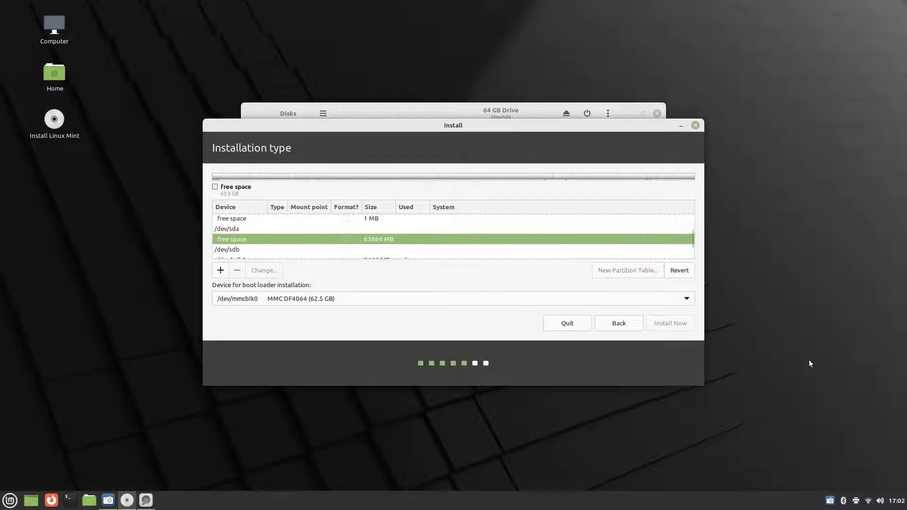
Set the boot loader device to /dev/sda and add a partition in the free space.
left_click(686, 301)
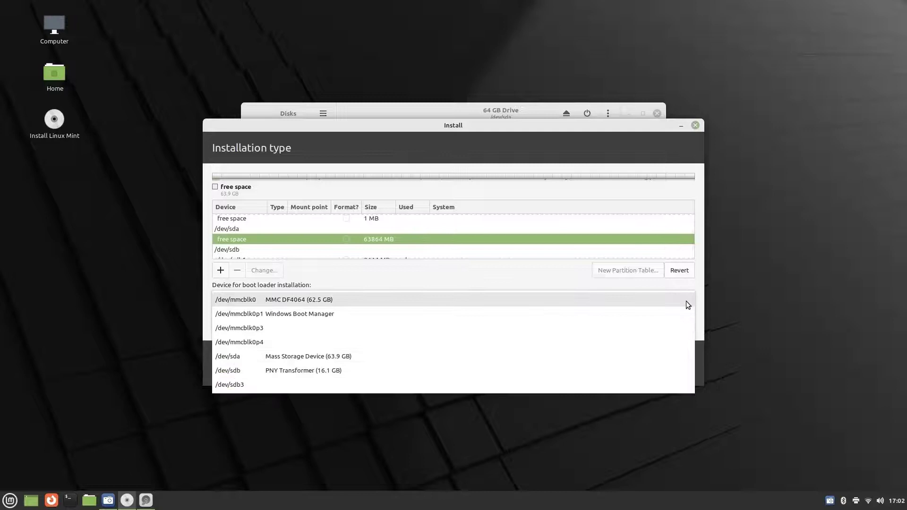
left_click(500, 357)
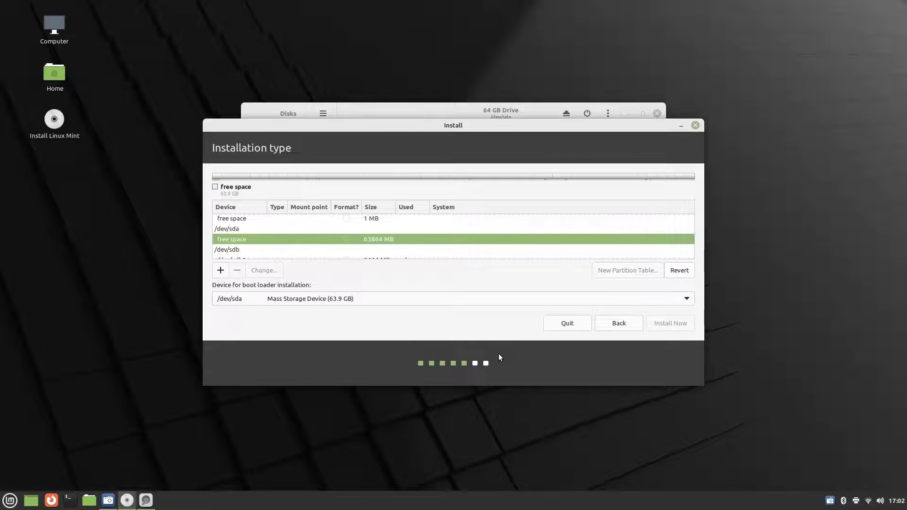
left_click(220, 270)
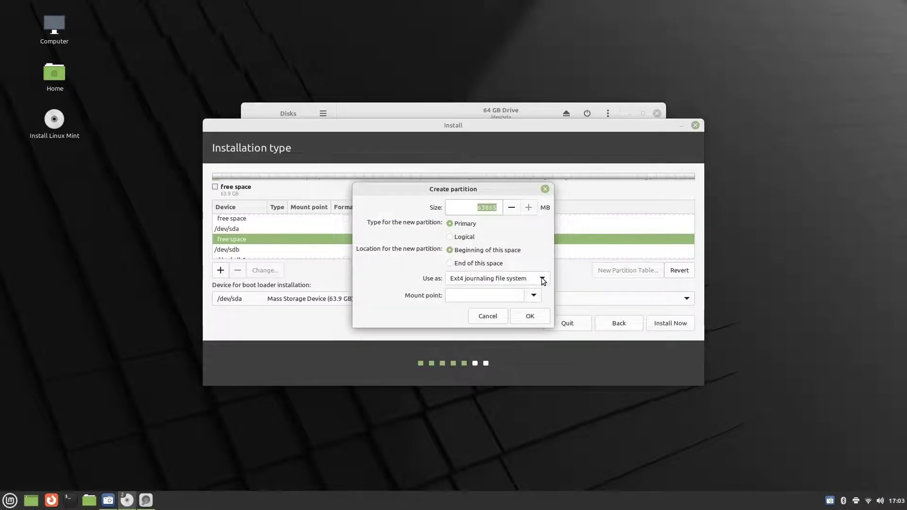
Create a 20000 MB root (/) partition on /dev/sda, leaving 43865 MB free.
left_click(535, 294)
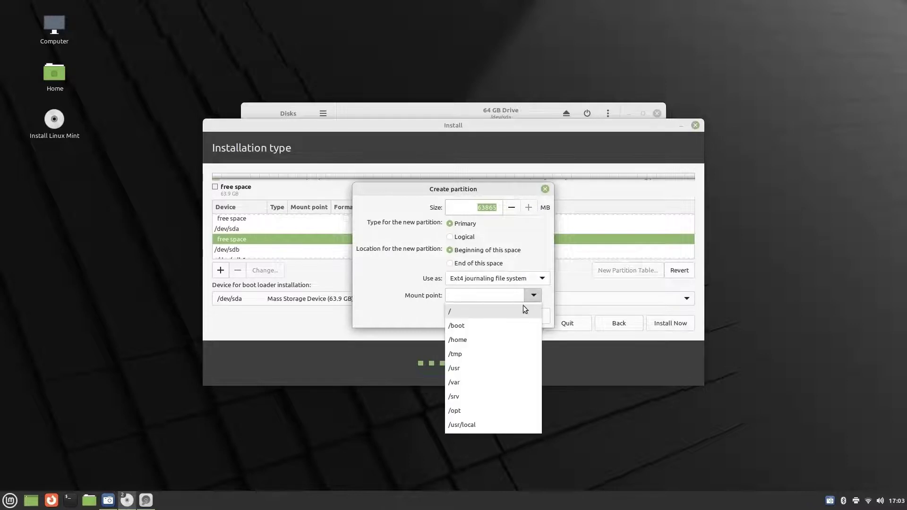
left_click(505, 313)
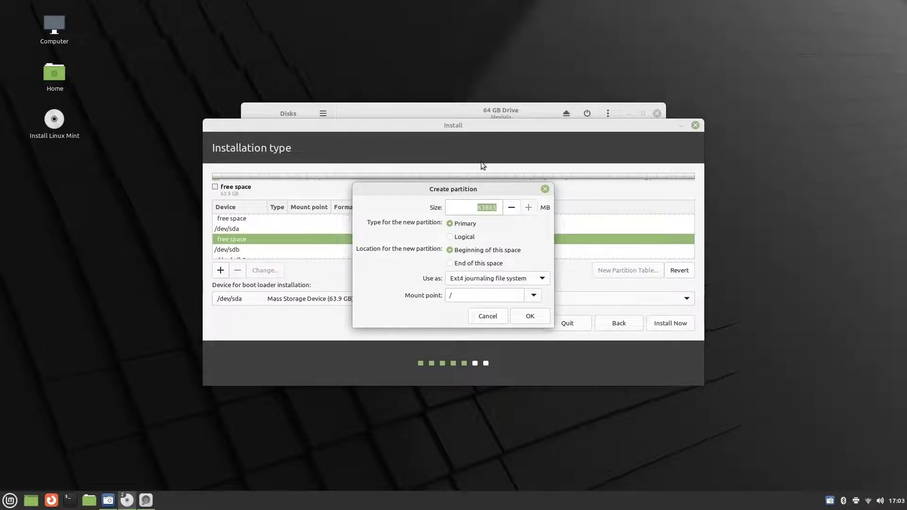
type("20000")
left_click(530, 317)
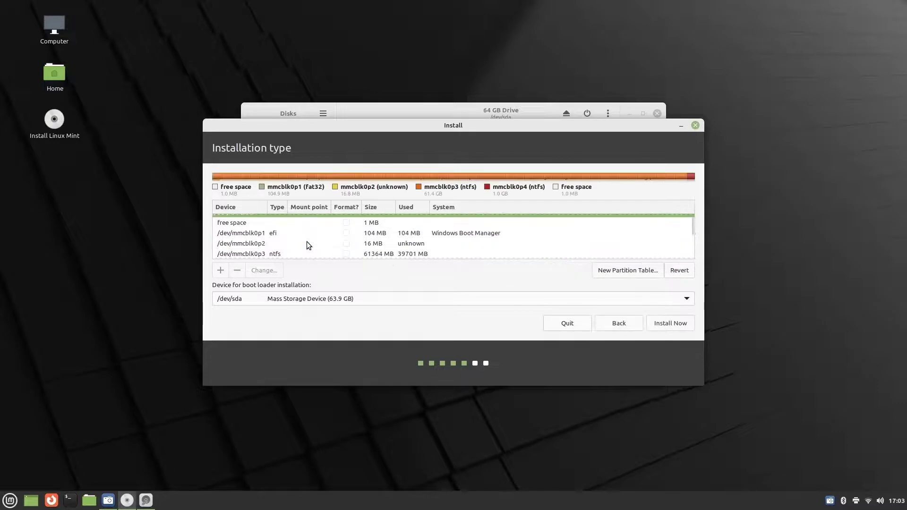
scroll(689, 240, "down", 3)
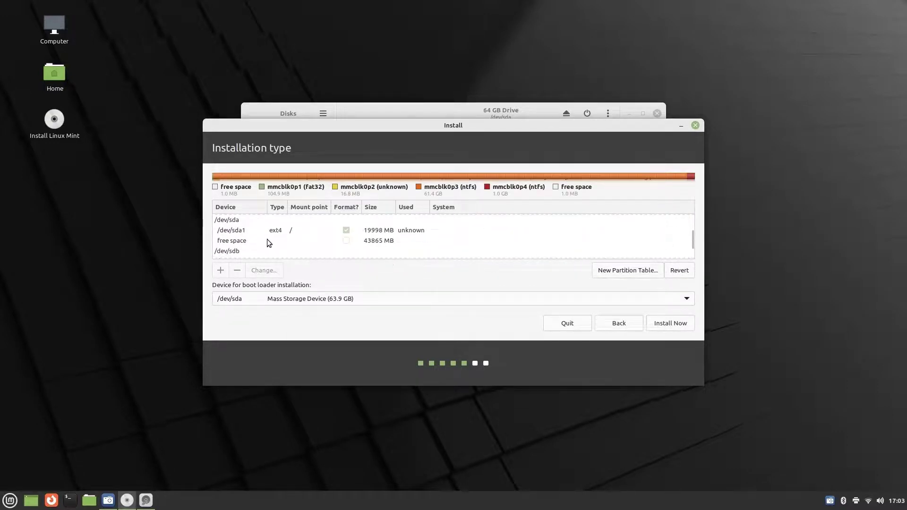
Create an ext4 partition mounted at /home in the free space on /dev/sda, entering a new size.
left_click(246, 242)
right_click(245, 242)
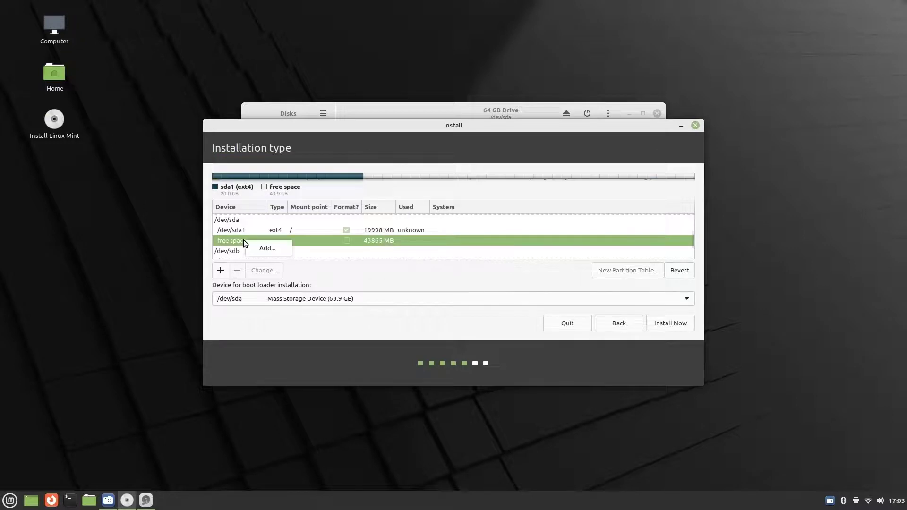
left_click(266, 248)
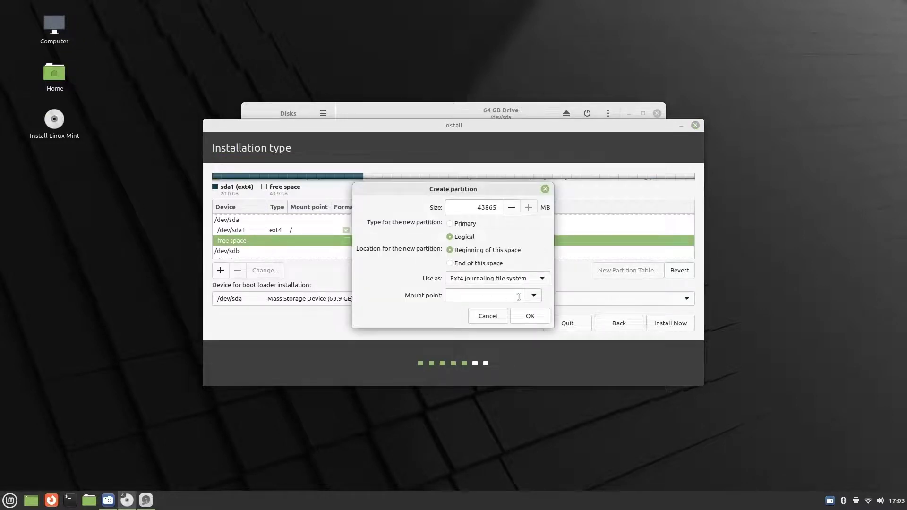
left_click(534, 296)
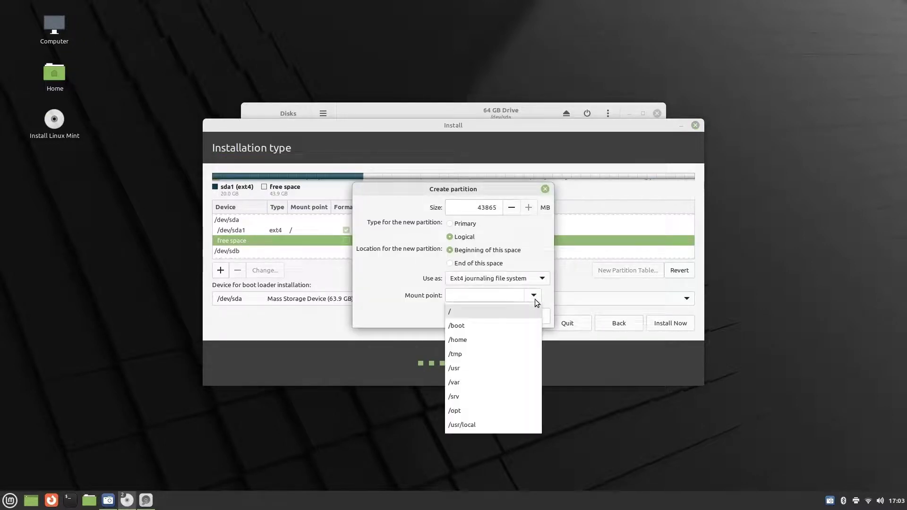
left_click(468, 339)
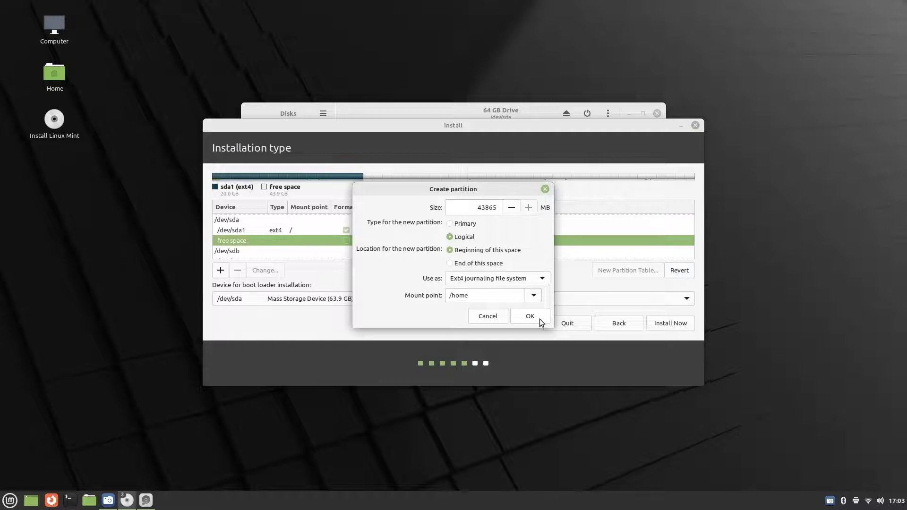
left_click(477, 207)
left_click_drag(477, 207, 501, 211)
type("35000")
left_click(530, 316)
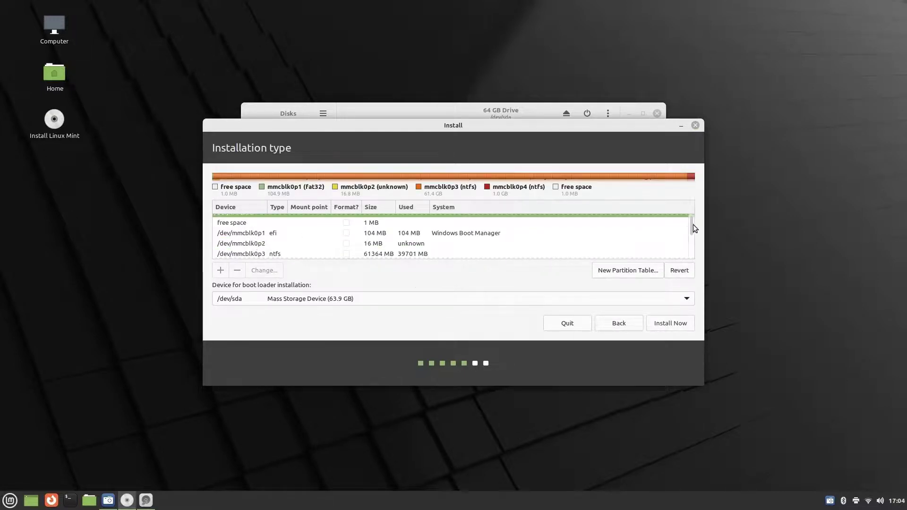
scroll(689, 249, "down", 3)
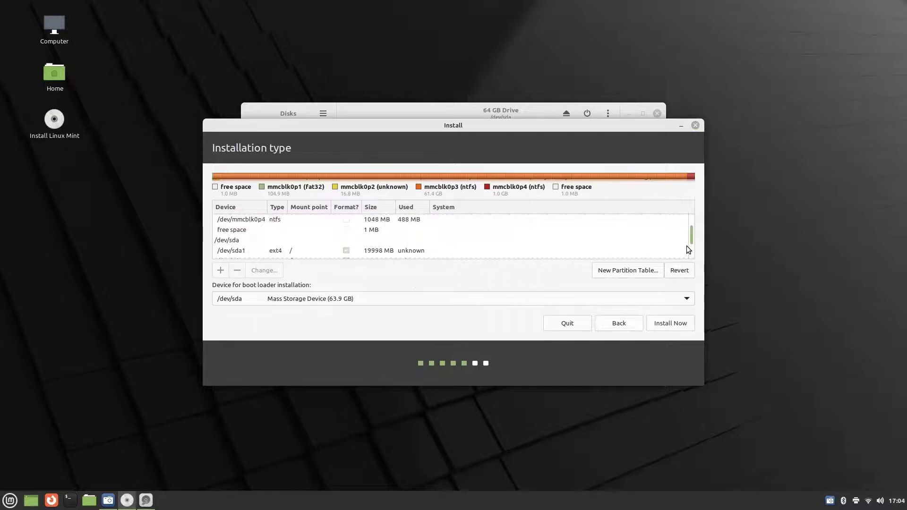
scroll(689, 249, "down", 3)
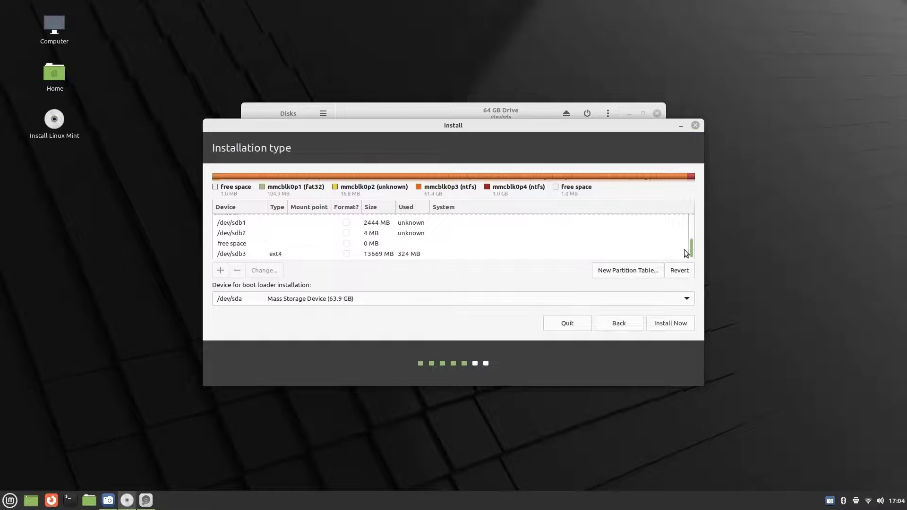
Make the leftover free space on /dev/sda an 8862 MB swap area partition.
left_click_drag(692, 254, 693, 245)
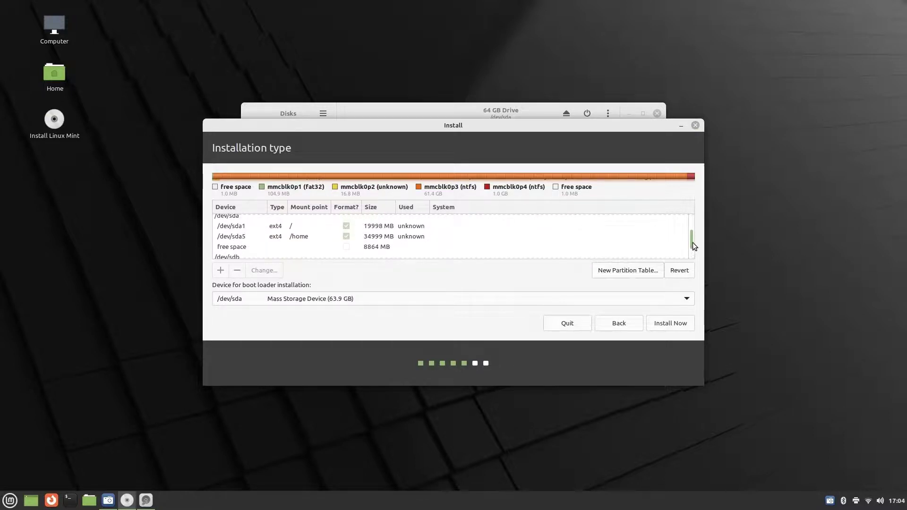
left_click(283, 246)
double_click(302, 250)
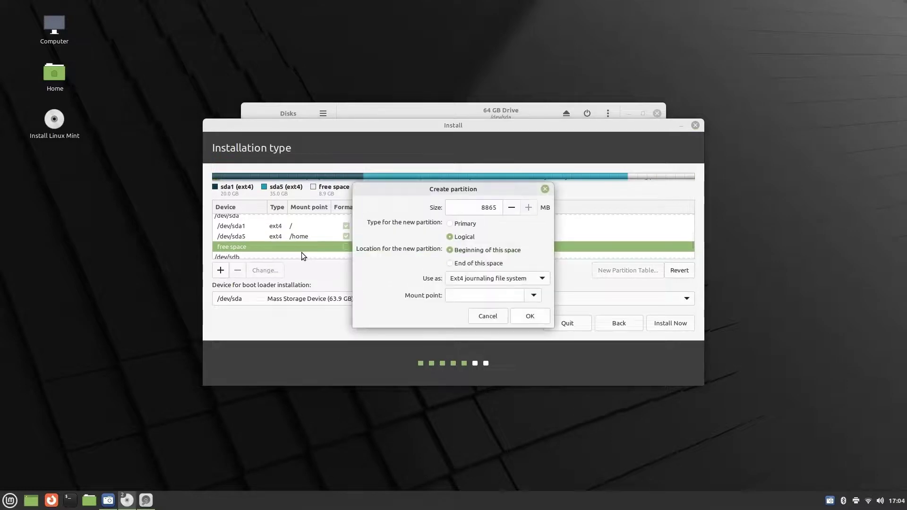
left_click(534, 296)
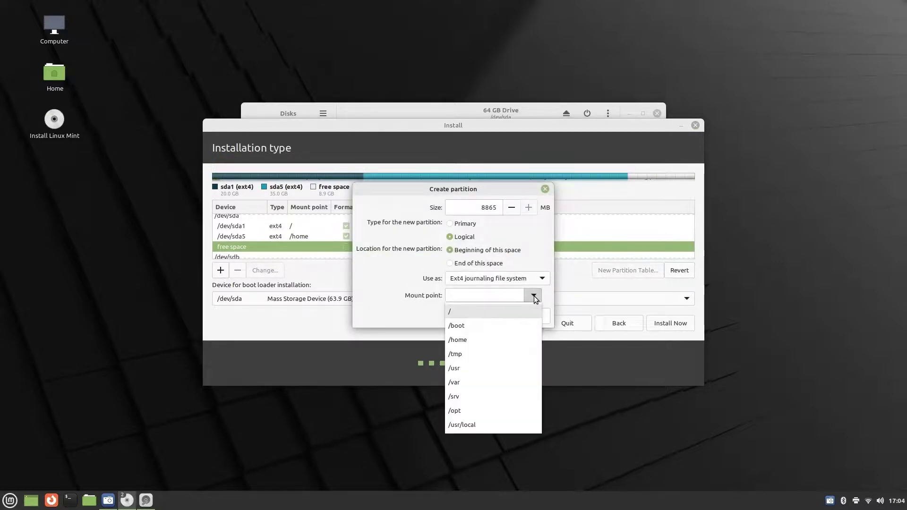
left_click(543, 279)
left_click(543, 279)
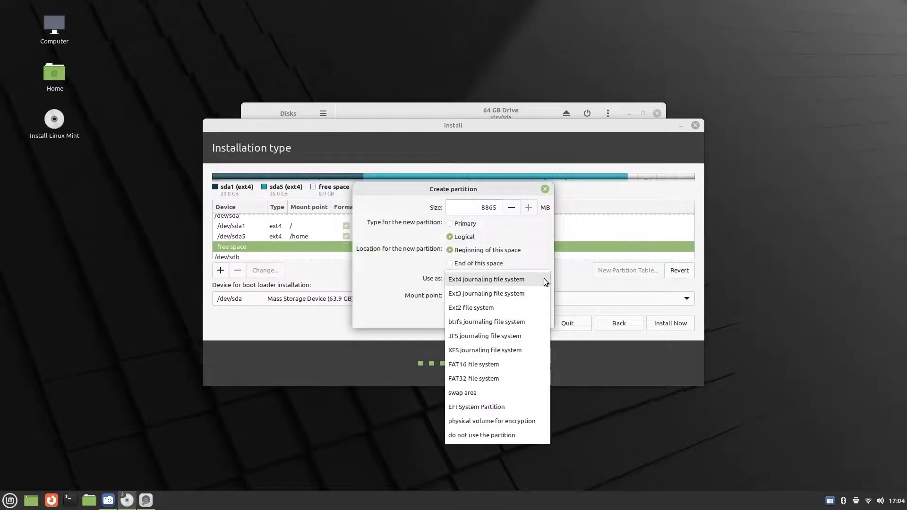
left_click(494, 393)
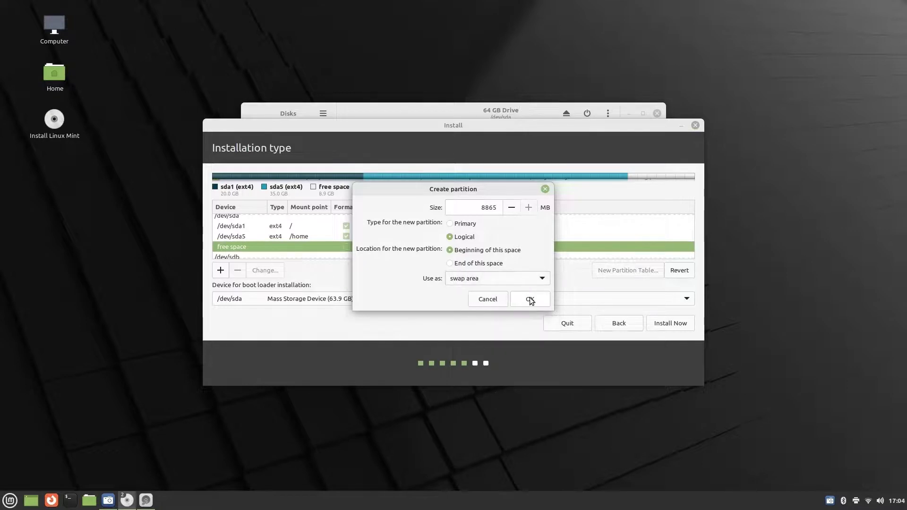
left_click(533, 301)
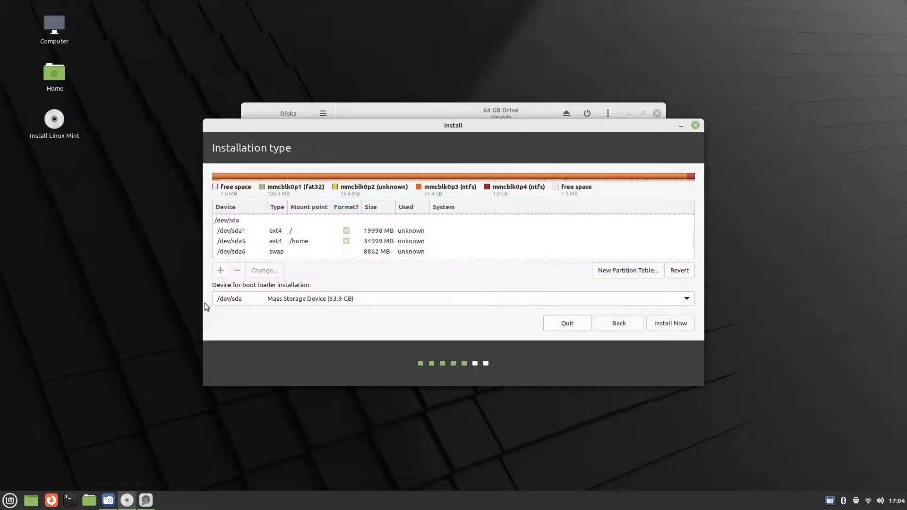
Install Now, confirm writing the partition changes to disk, and keep London as the location.
left_click(671, 326)
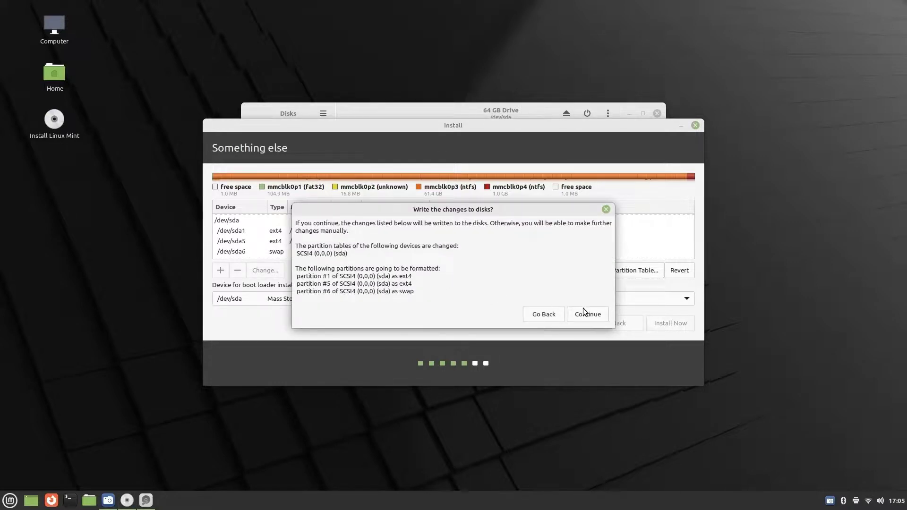
left_click(599, 317)
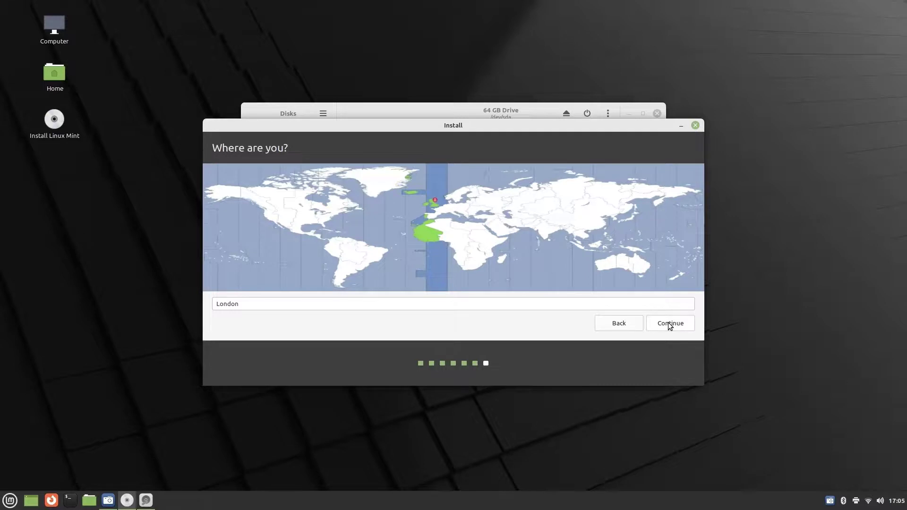
left_click(668, 323)
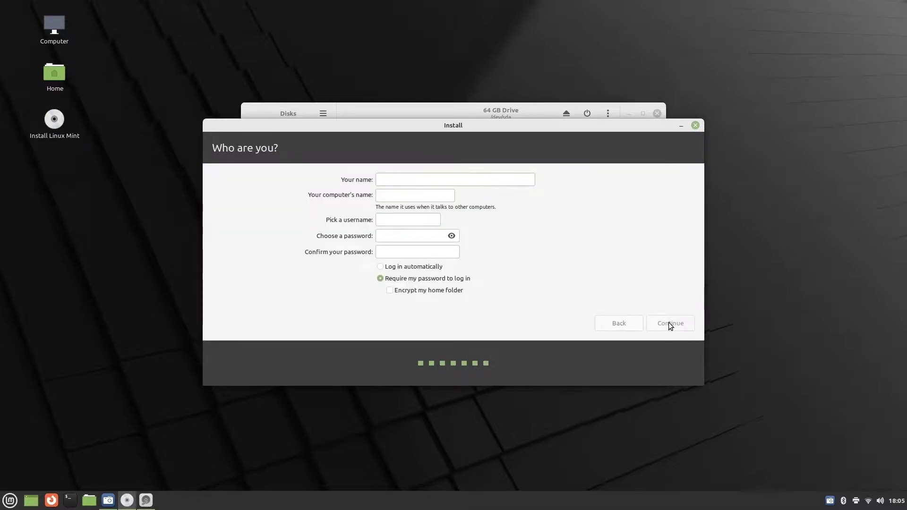
Enter the user's name, computer name MiniPC, and a matching password twice, then continue.
type("Gary")
key("Tab")
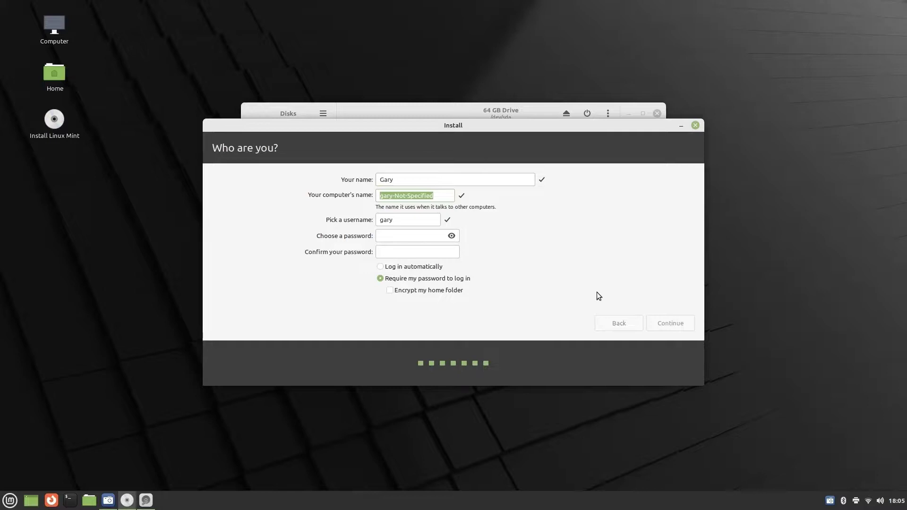
type("MiniPC")
left_click(405, 234)
type("1234")
key("BackSpace")
key("BackSpace")
key("BackSpace")
key("BackSpace")
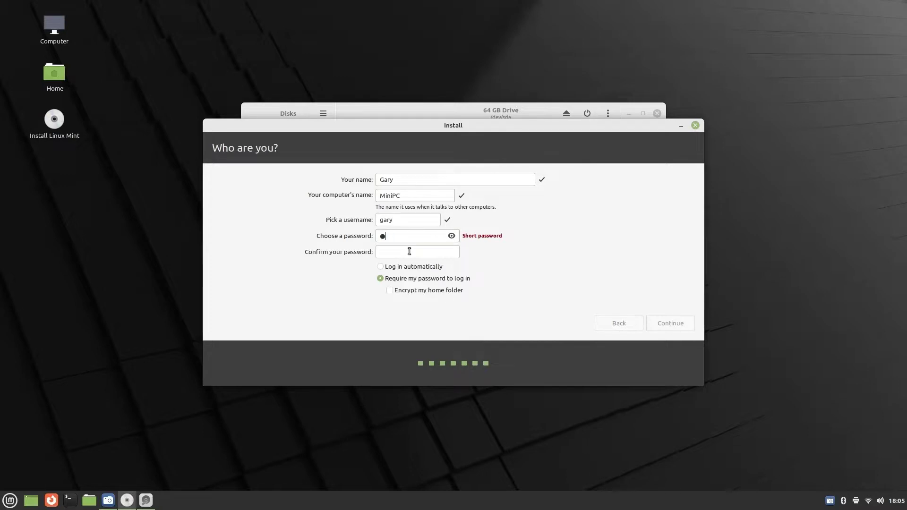
type("1234567890")
left_click(409, 251)
type("1234567890")
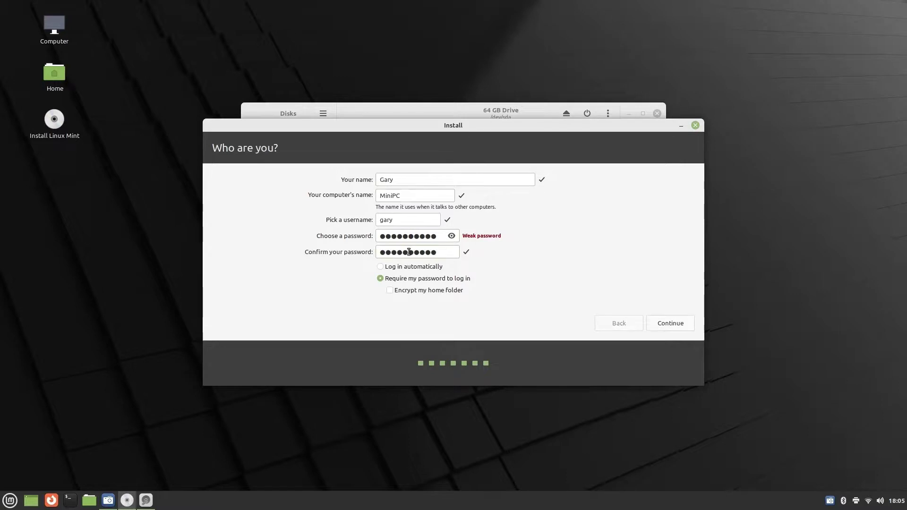
left_click(671, 324)
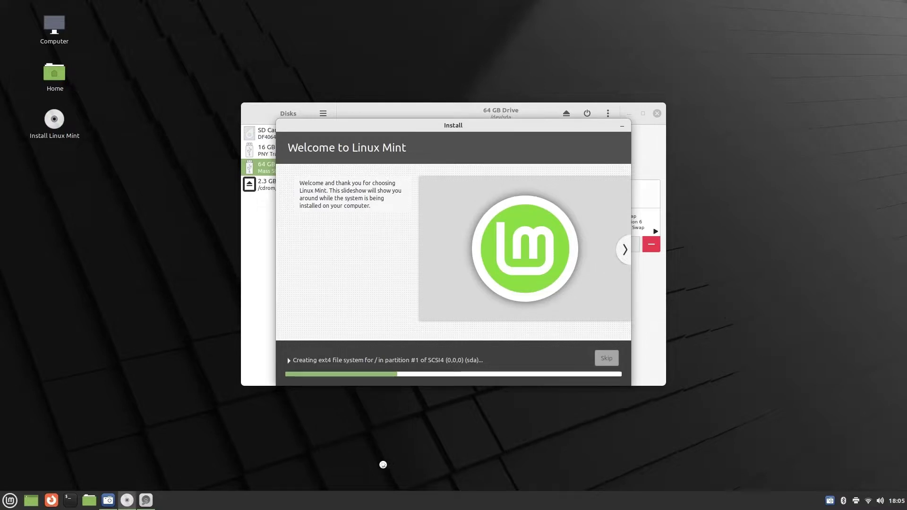
Wait for the installation to finish, then restart into the firmware boot-device menu.
mouse_move(148, 507)
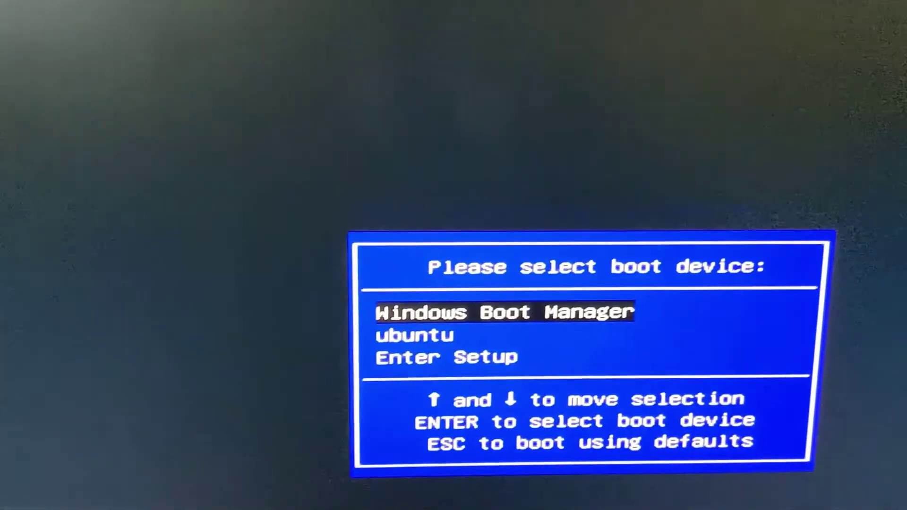
Boot from the ubuntu entry in the firmware boot menu to reach GRUB.
key("Down")
key("Return")
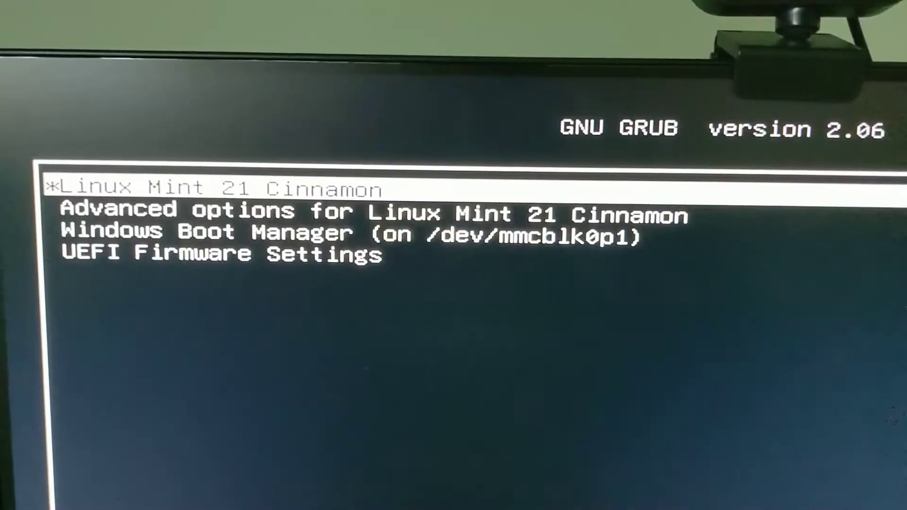